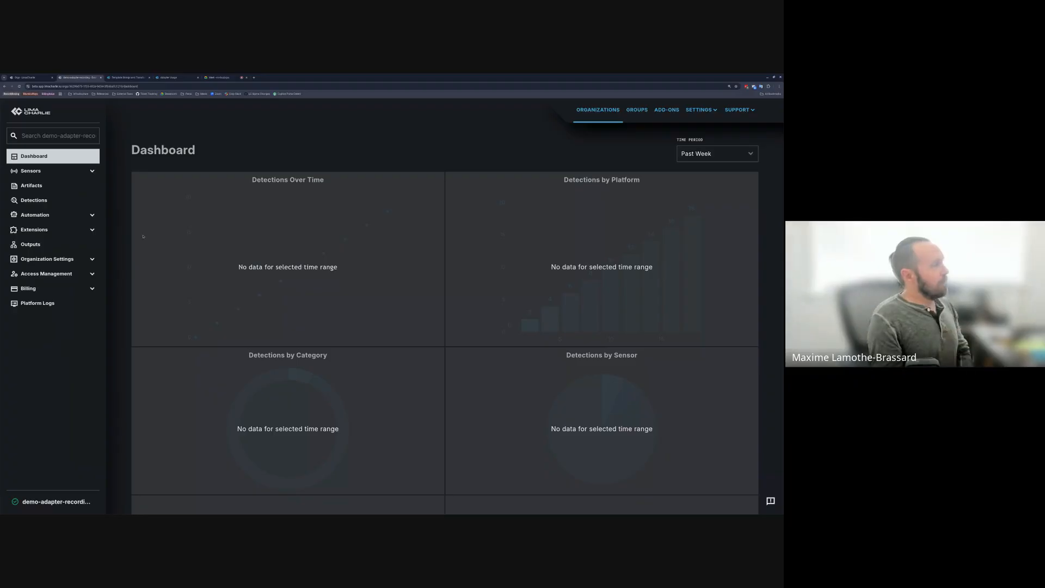
Under Sensors, go to External Adapters and add a new adapter, bringing up the syslog template form
{"action": "left_click", "coordinate": [32, 171]}
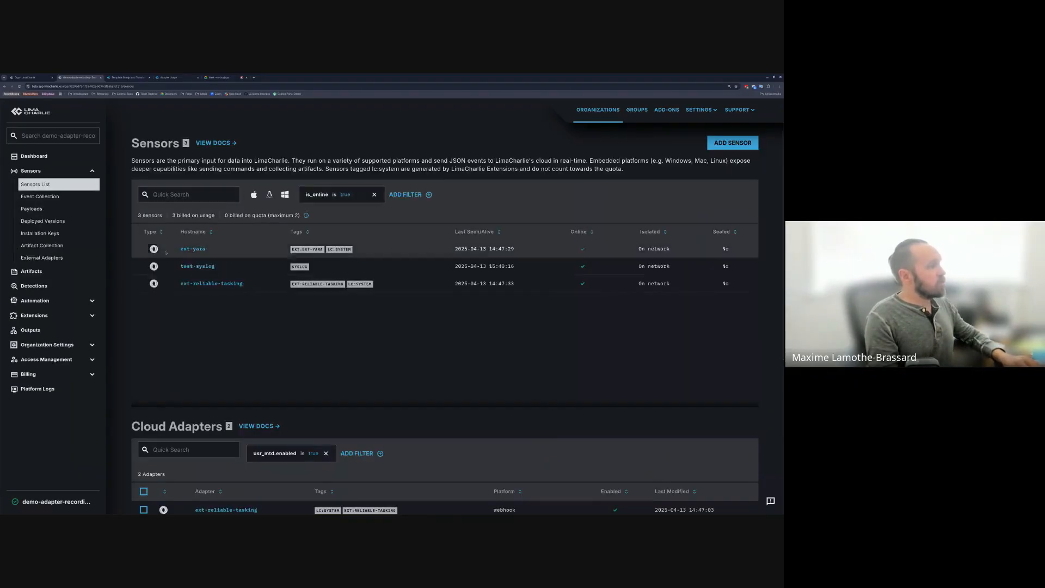
{"action": "left_click", "coordinate": [72, 256]}
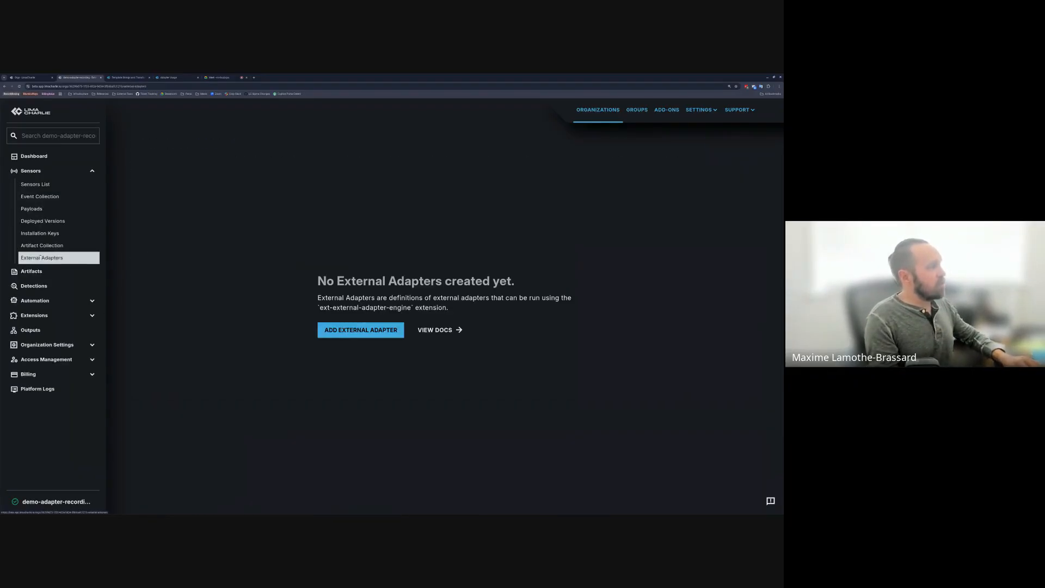
{"action": "left_click", "coordinate": [360, 329]}
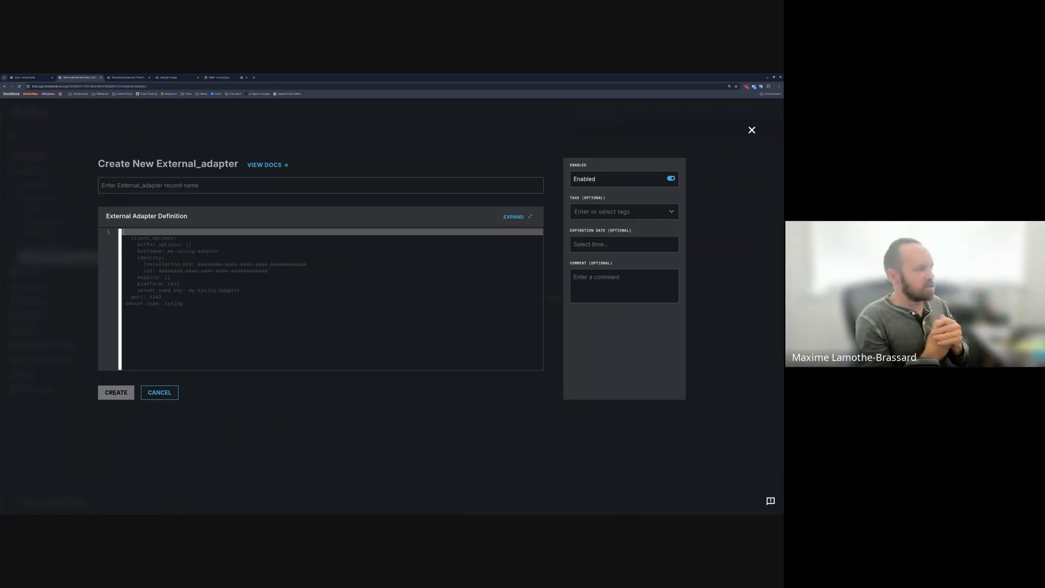
Name the adapter 'test' and paste the prepared syslog YAML into its definition
{"action": "left_click", "coordinate": [207, 180]}
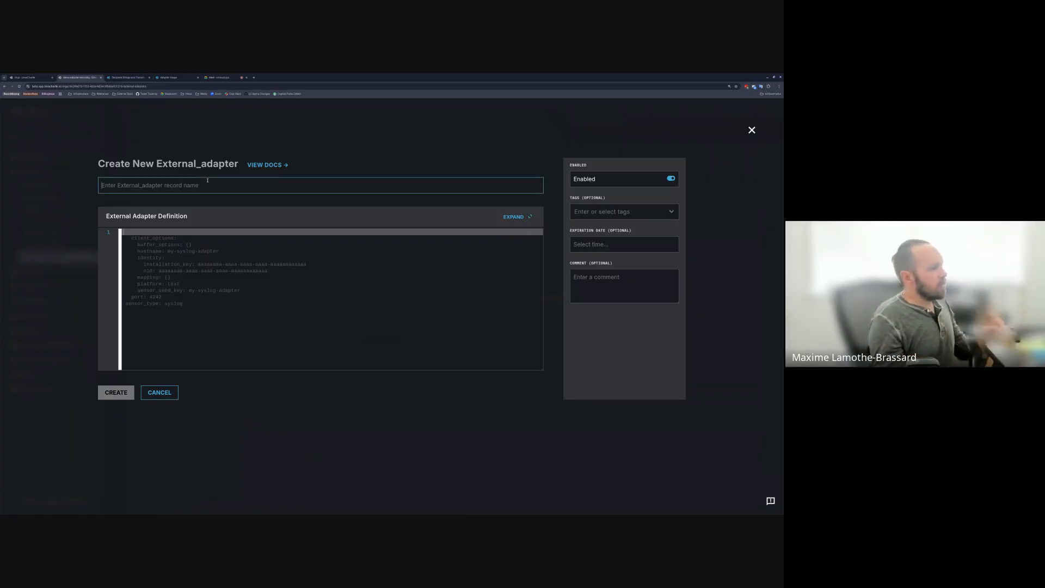
{"action": "type", "text": "test"}
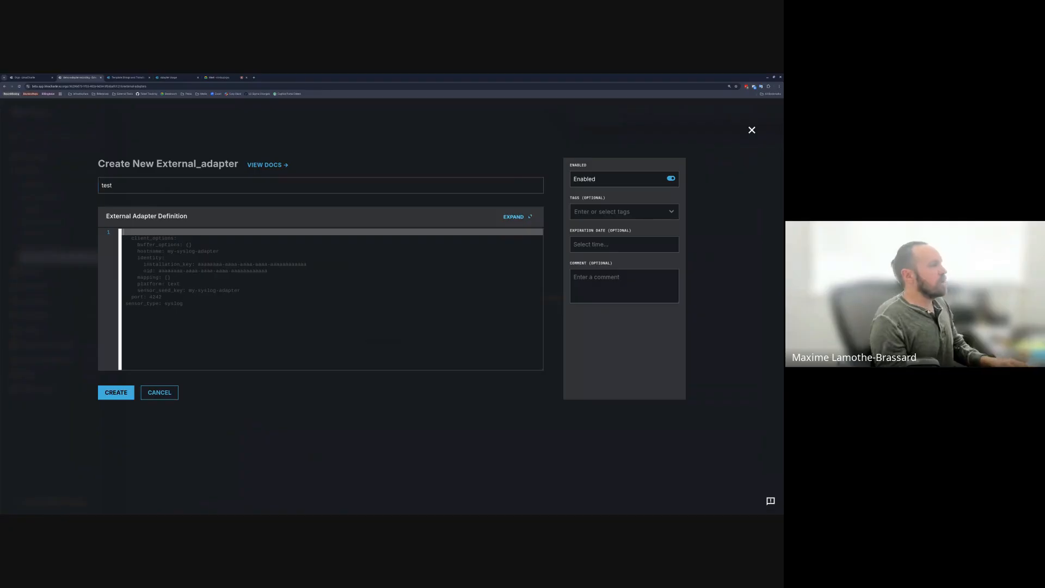
{"action": "left_click", "coordinate": [307, 286]}
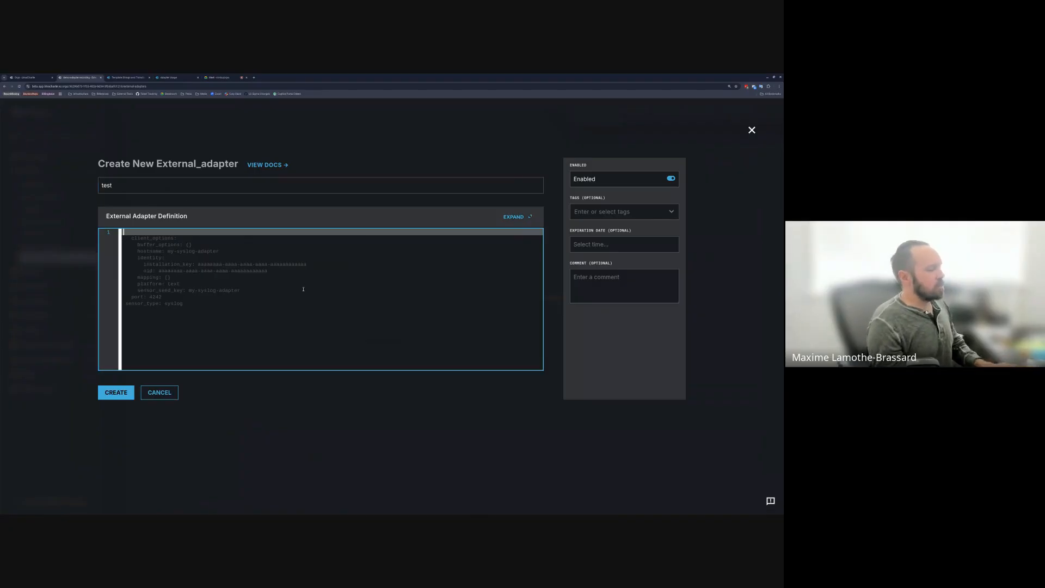
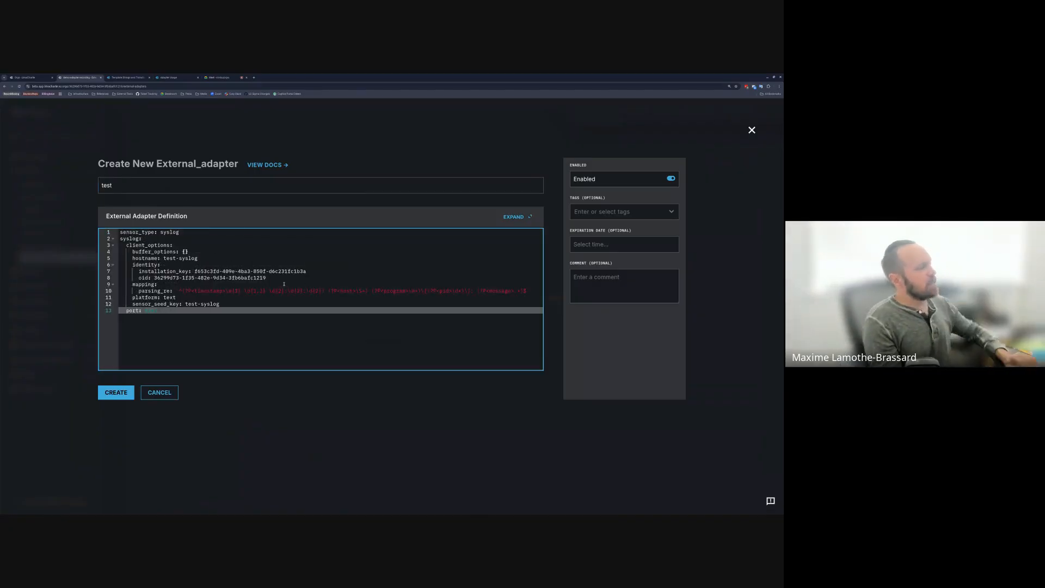
Review the pasted config's syslog, oid, mapping and port 4242 lines
{"action": "double_click", "coordinate": [169, 233]}
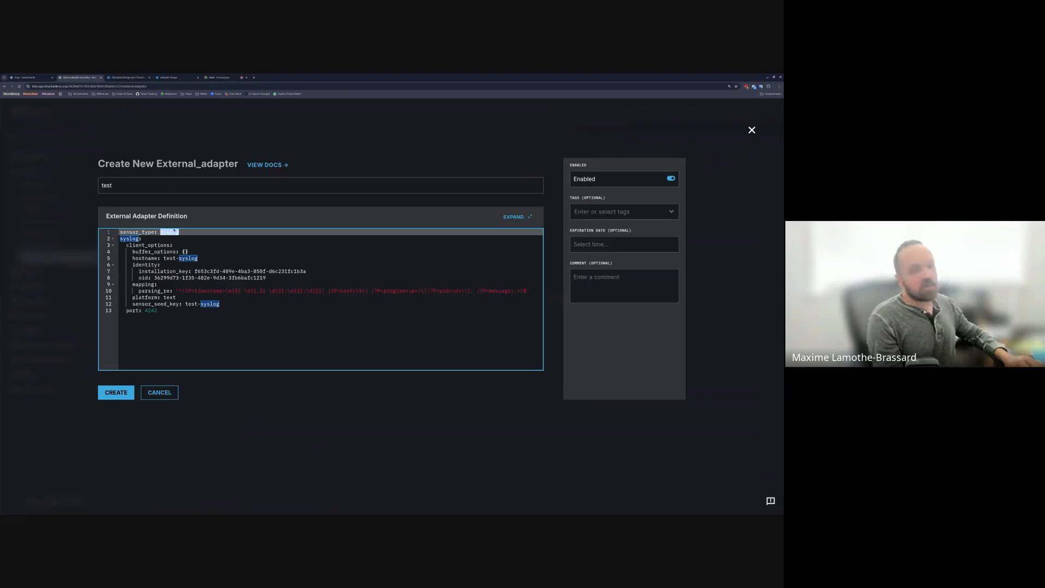
{"action": "left_click", "coordinate": [247, 321]}
{"action": "double_click", "coordinate": [169, 232]}
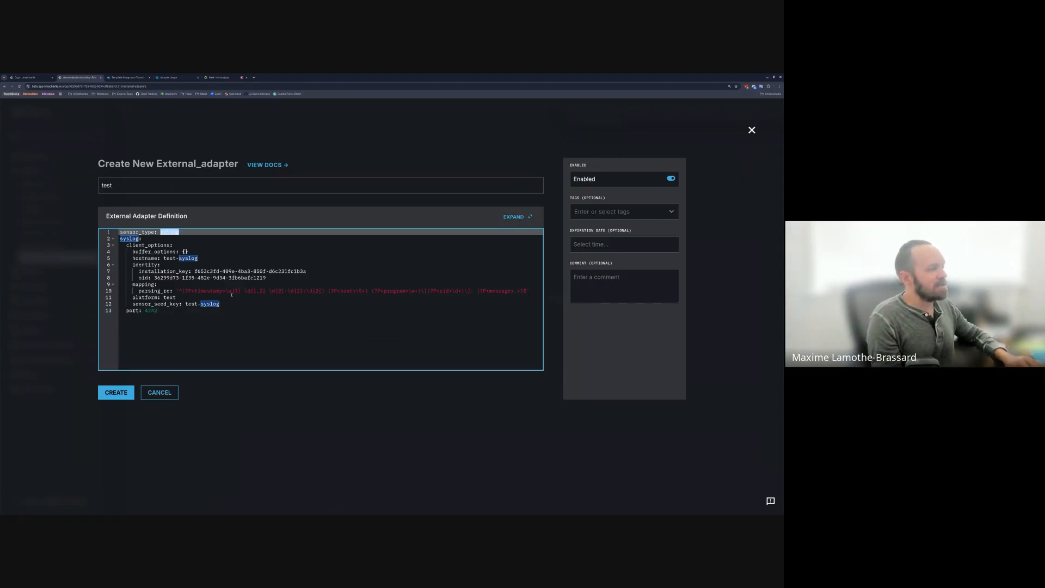
{"action": "left_click", "coordinate": [263, 330]}
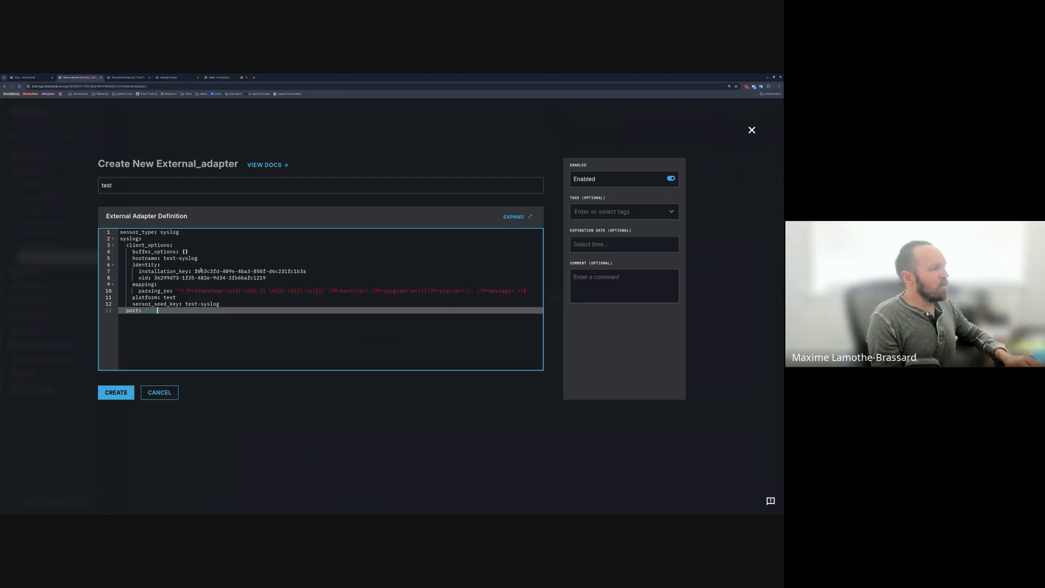
{"action": "left_click", "coordinate": [271, 277]}
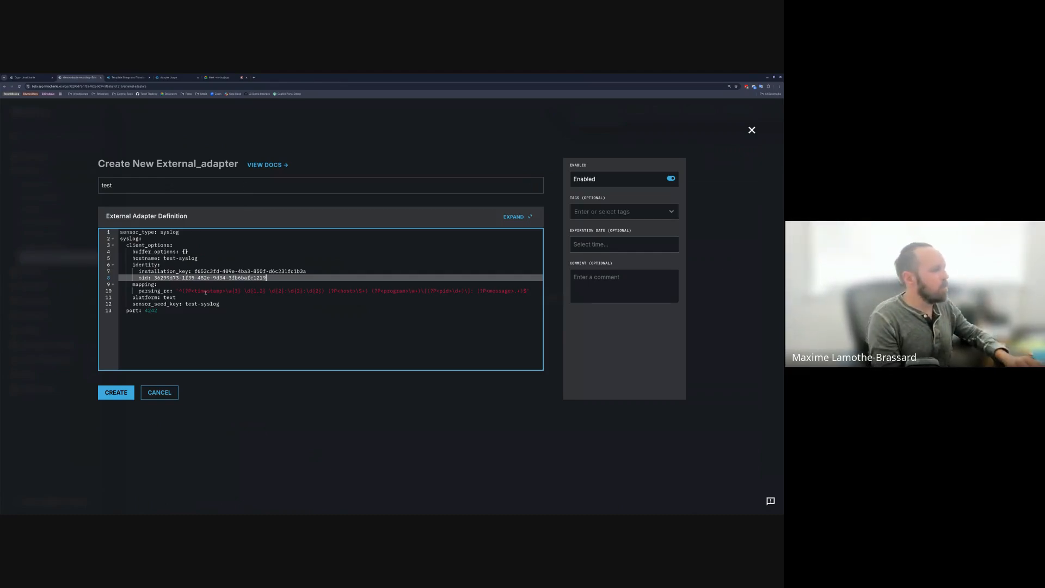
{"action": "left_click", "coordinate": [161, 284]}
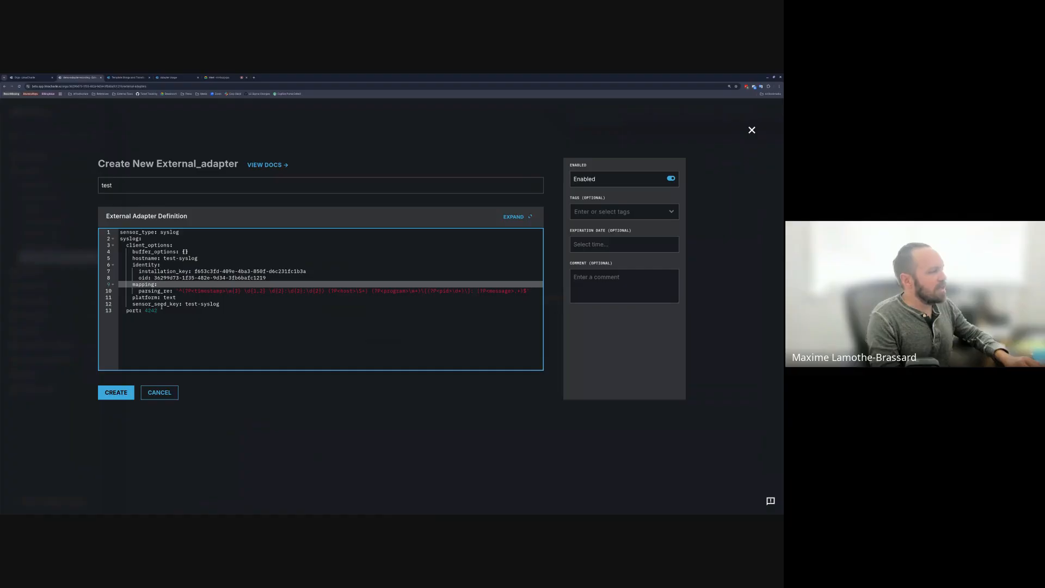
{"action": "left_click", "coordinate": [128, 310]}
{"action": "double_click", "coordinate": [151, 311]}
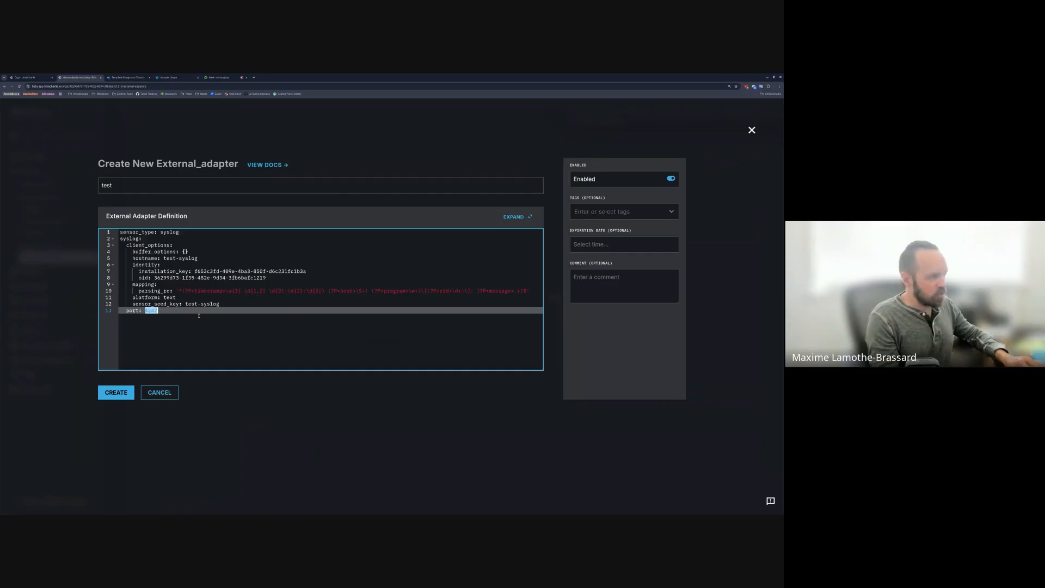
Change the platform value from text to json, then create the test adapter
{"action": "left_click", "coordinate": [176, 291]}
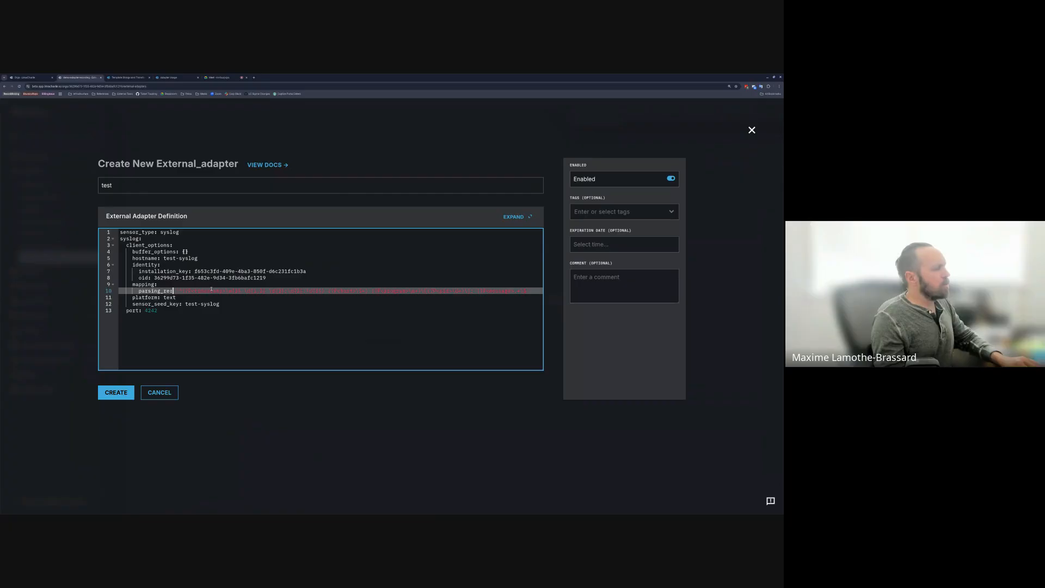
{"action": "double_click", "coordinate": [170, 298]}
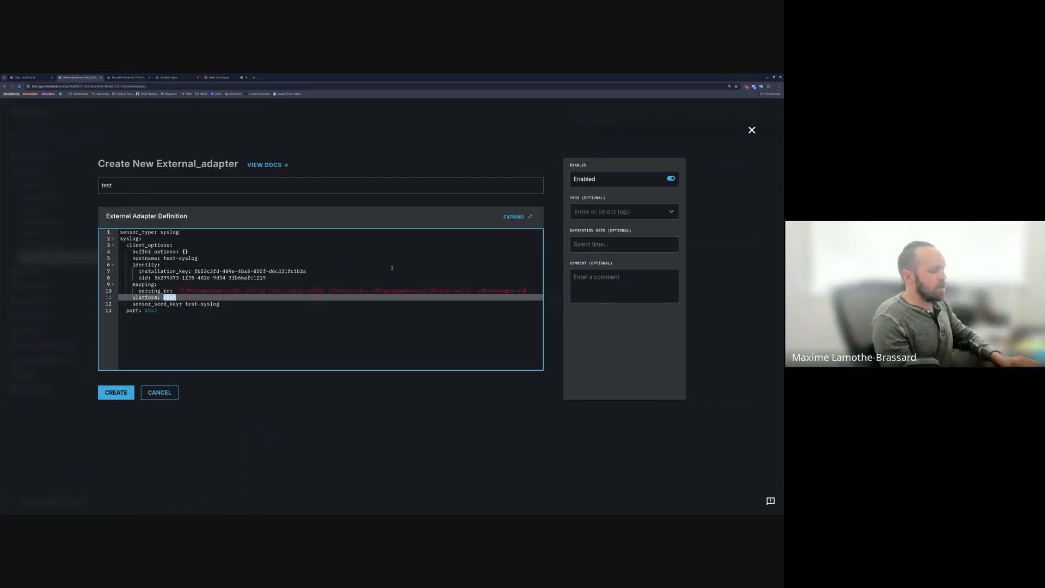
{"action": "type", "text": "json"}
{"action": "double_click", "coordinate": [298, 335]}
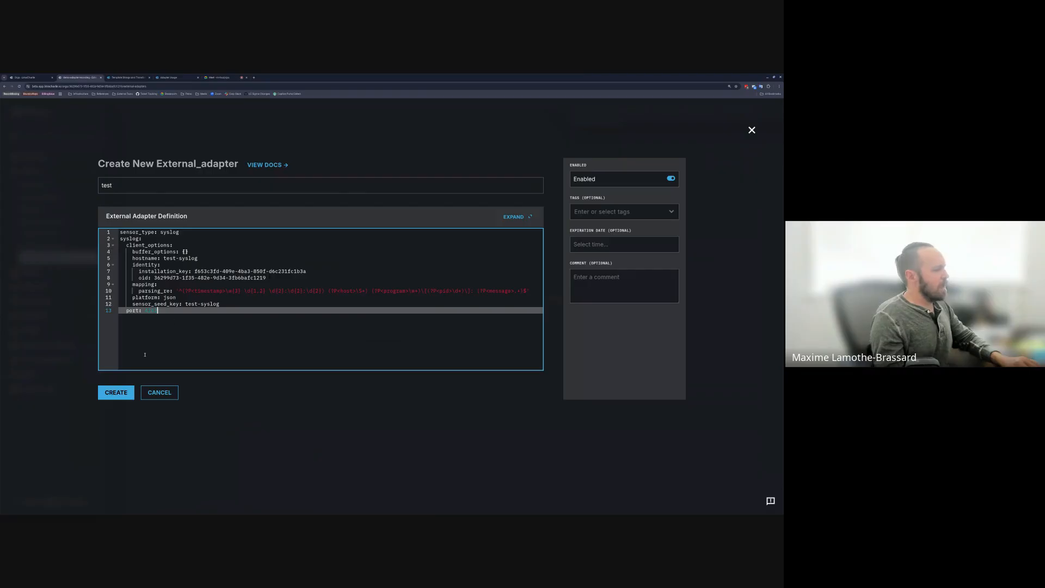
{"action": "left_click", "coordinate": [123, 393]}
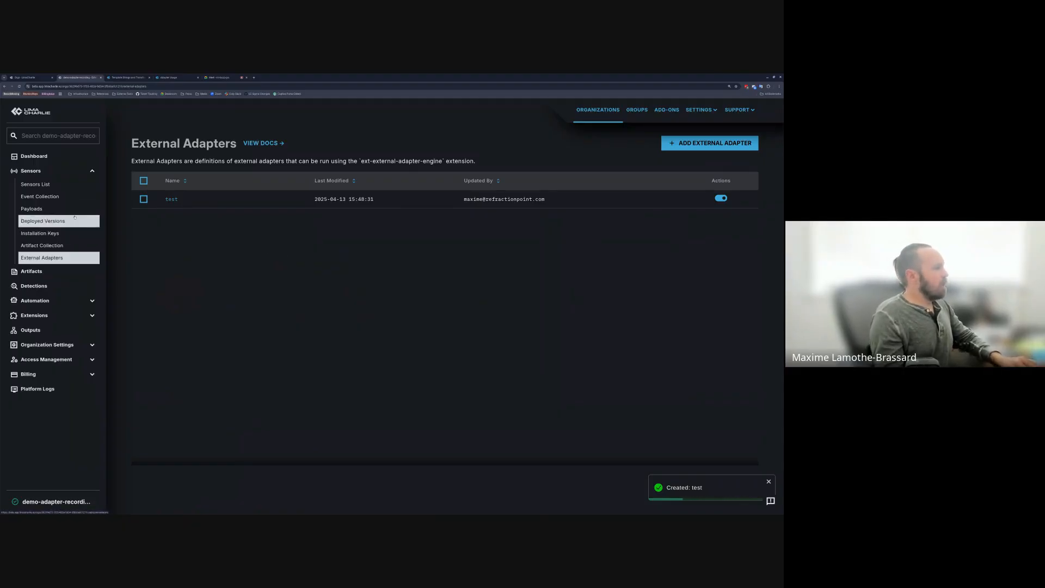
Open the test adapter from the External Adapters list and copy its Record GUID
{"action": "left_click", "coordinate": [48, 185]}
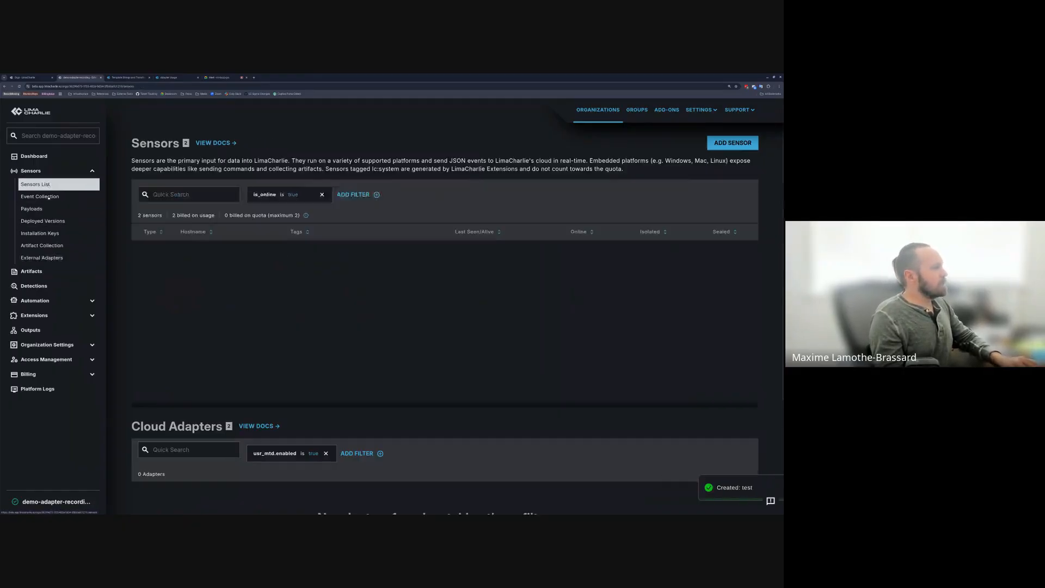
{"action": "left_click", "coordinate": [44, 258]}
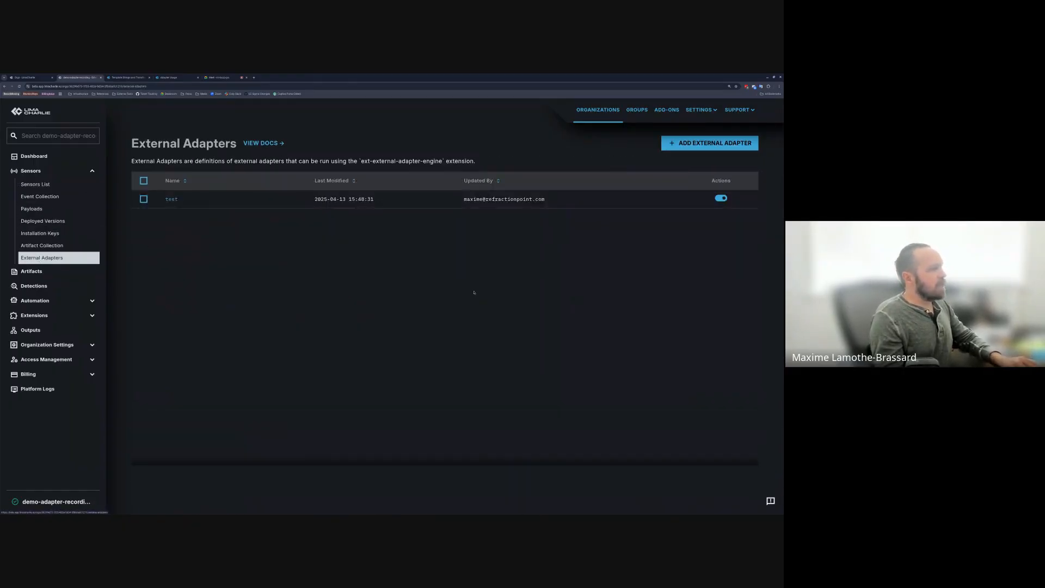
{"action": "left_click", "coordinate": [172, 199]}
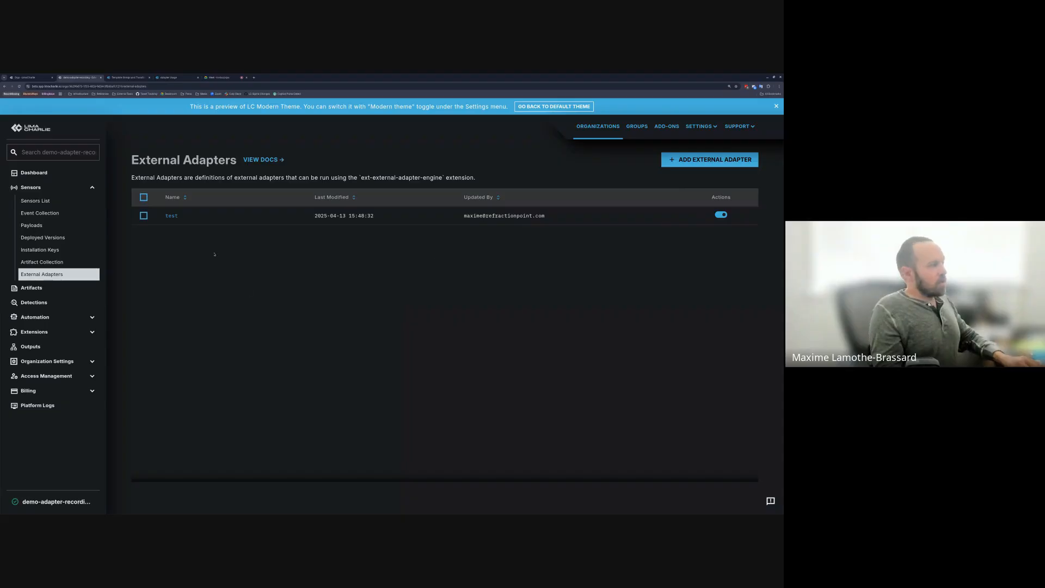
{"action": "left_click", "coordinate": [172, 215]}
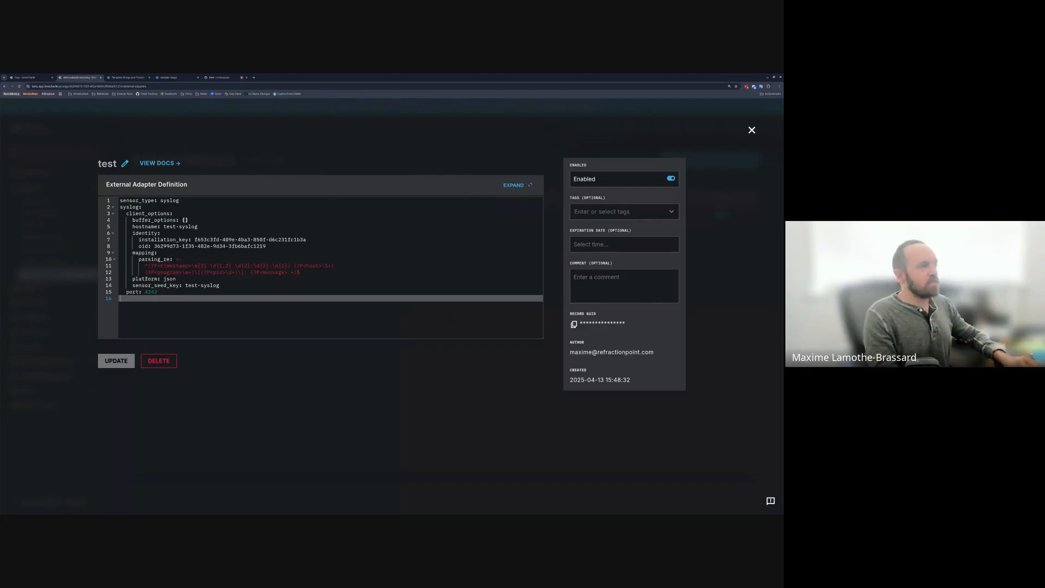
{"action": "left_click", "coordinate": [573, 324]}
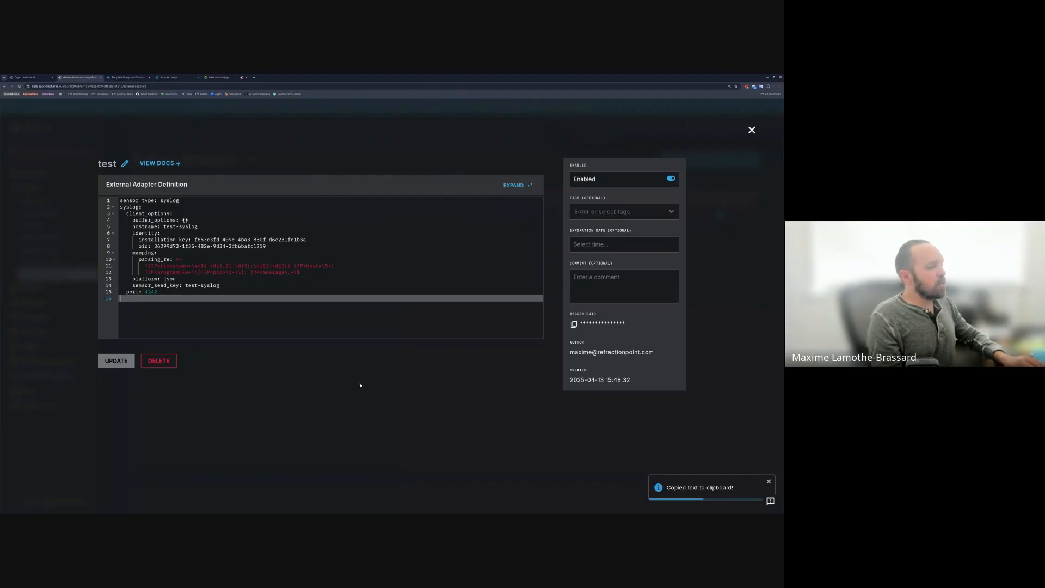
{"action": "key", "text": "alt+Tab"}
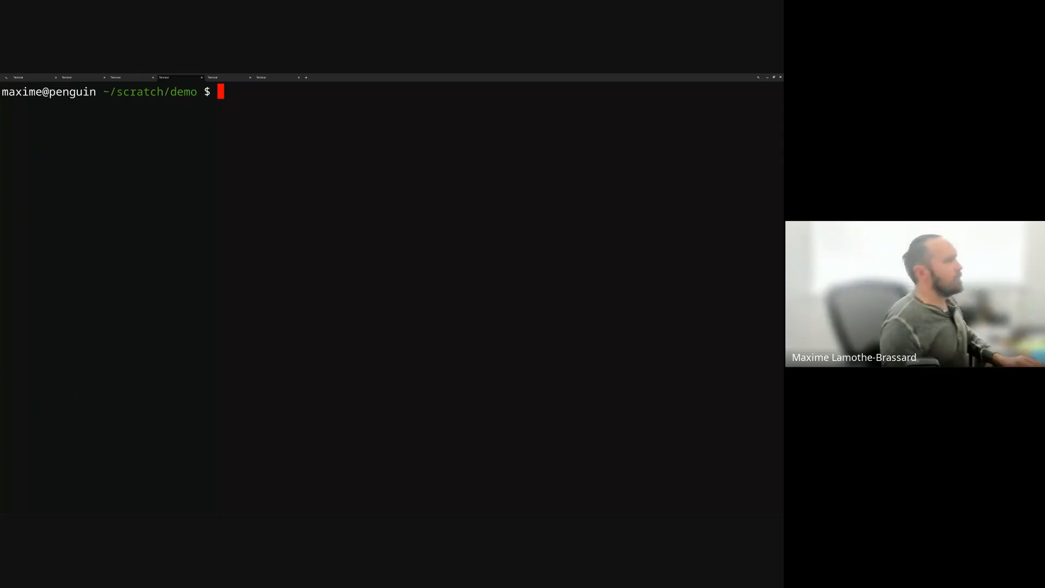
Recall the earlier lc_adapter launch command and move to its conf_guid value
{"action": "key", "text": "Up"}
{"action": "key", "text": "Up"}
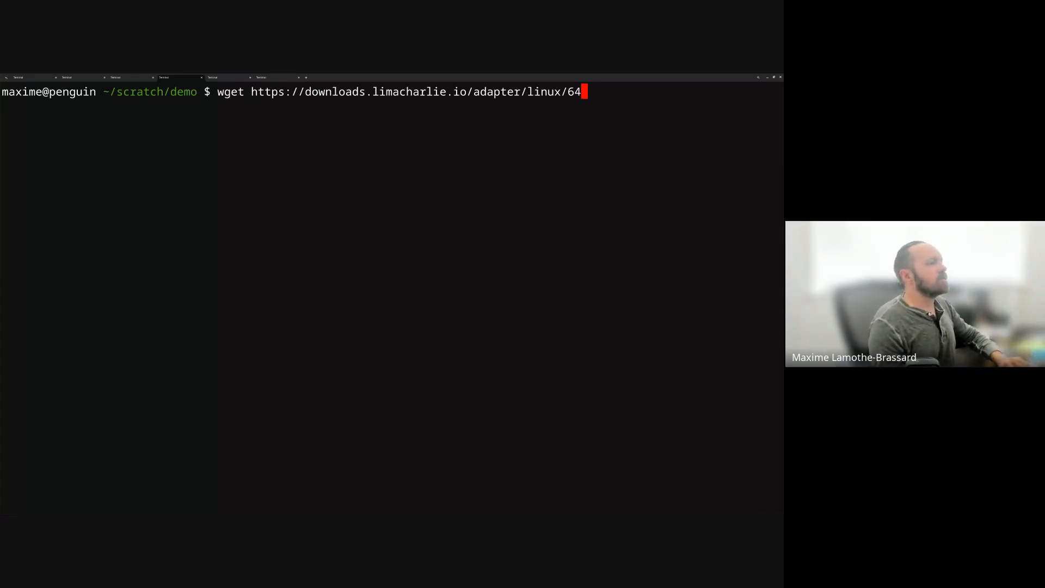
{"action": "key", "text": "Down"}
{"action": "key", "text": "Down"}
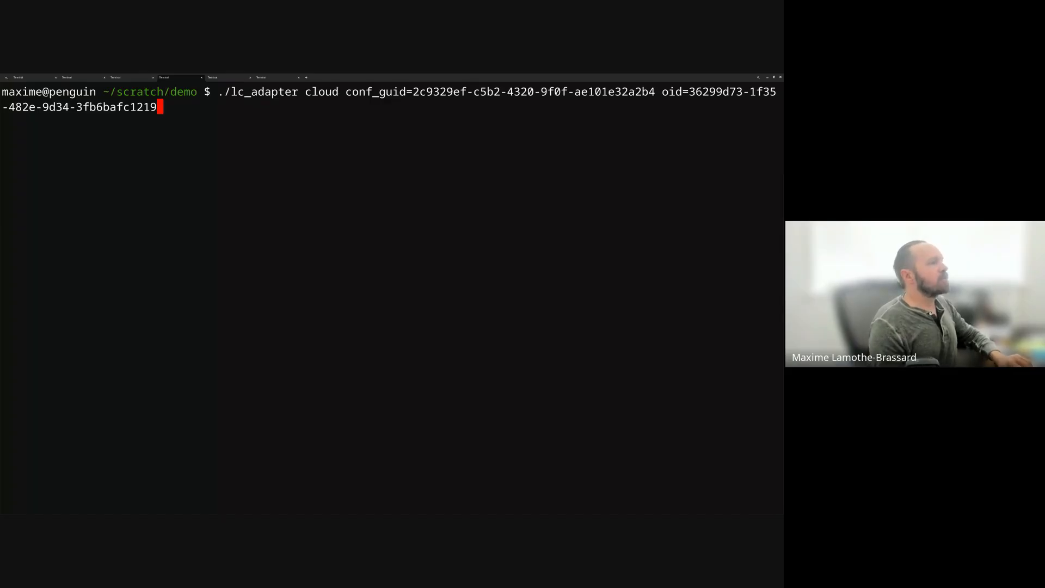
{"action": "key", "text": "ctrl+a"}
{"action": "key", "text": "Right"}
{"action": "key", "text": "Right"}
{"action": "key", "text": "Right"}
{"action": "key", "text": "Right"}
{"action": "key", "text": "Right"}
{"action": "key", "text": "Right"}
{"action": "key", "text": "Right"}
{"action": "key", "text": "Right"}
{"action": "key", "text": "Right"}
{"action": "key", "text": "Right"}
{"action": "key", "text": "Right"}
{"action": "key", "text": "Right"}
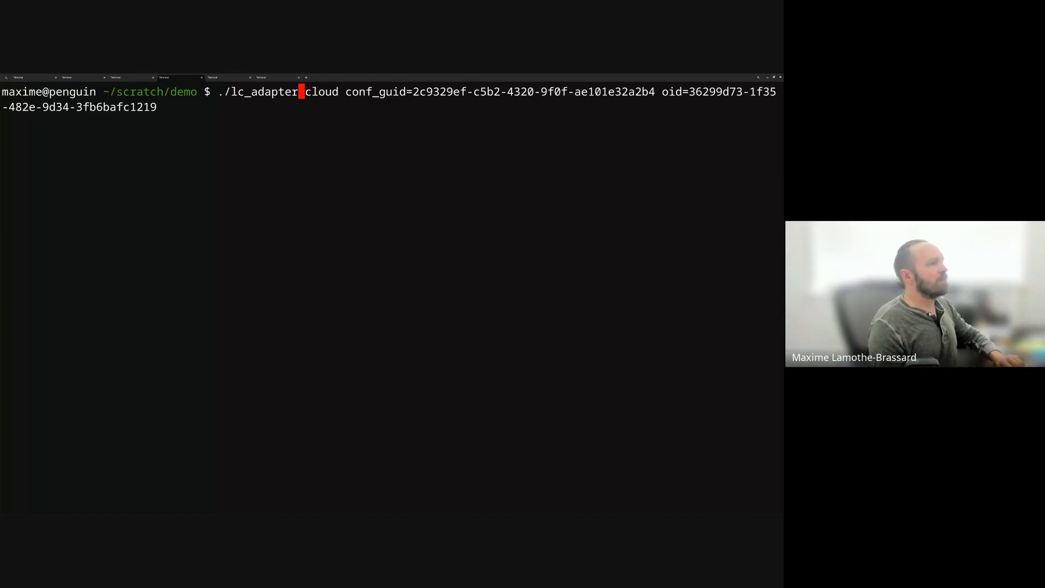
{"action": "key", "text": "Right"}
{"action": "key", "text": "Right"}
{"action": "key", "text": "Right"}
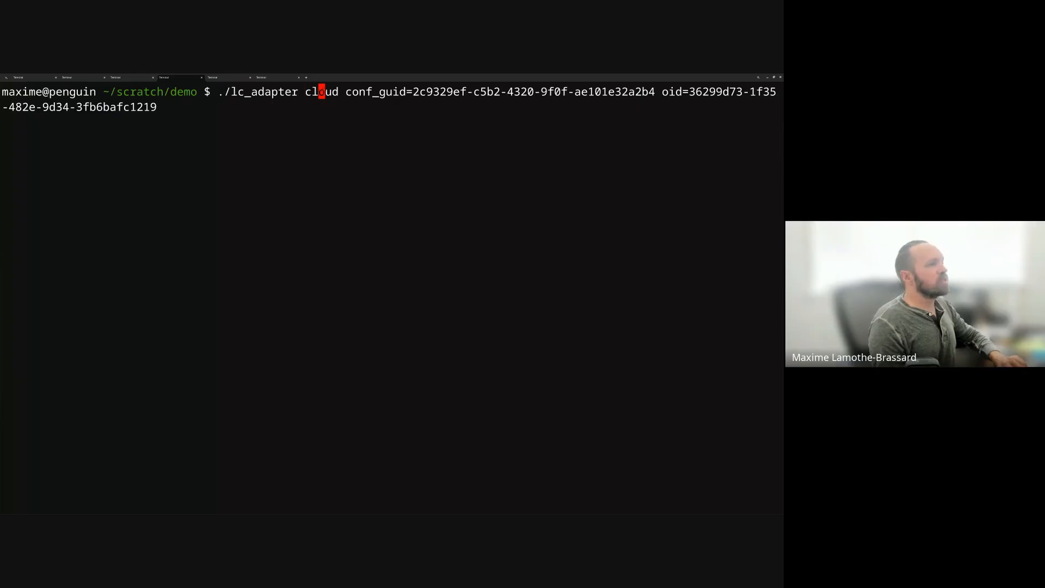
{"action": "key", "text": "Right"}
{"action": "key", "text": "Right"}
{"action": "key", "text": "Left"}
{"action": "key", "text": "Left"}
{"action": "key", "text": "Right"}
{"action": "key", "text": "Right"}
{"action": "key", "text": "Right"}
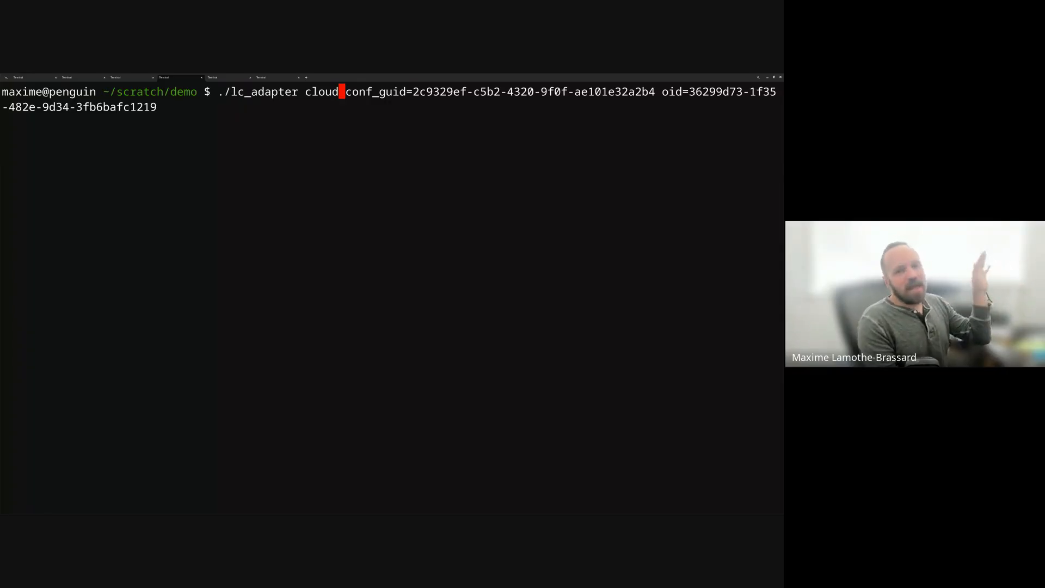
{"action": "key", "text": "Right"}
{"action": "key", "text": "Right"}
{"action": "key", "text": "Right"}
{"action": "key", "text": "Right"}
{"action": "key", "text": "Right"}
{"action": "key", "text": "Right"}
{"action": "key", "text": "Right"}
{"action": "key", "text": "Right"}
{"action": "key", "text": "Right"}
{"action": "key", "text": "Right"}
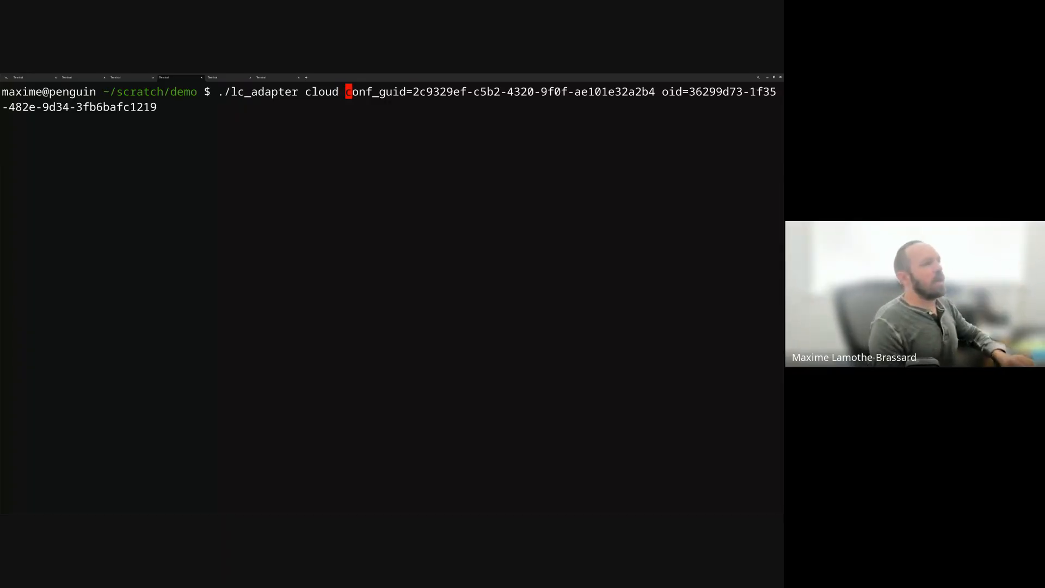
{"action": "key", "text": "ctrl+Right"}
{"action": "key", "text": "ctrl+Right"}
{"action": "key", "text": "ctrl+Right"}
{"action": "key", "text": "ctrl+Right"}
{"action": "key", "text": "ctrl+Right"}
{"action": "key", "text": "ctrl+Right"}
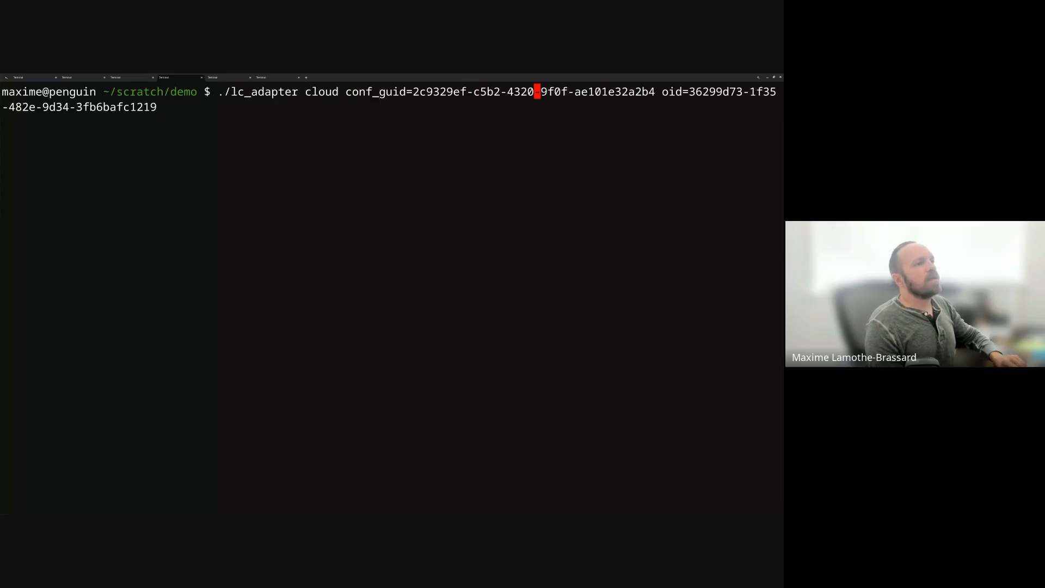
{"action": "key", "text": "ctrl+Left"}
Replace conf_guid with the copied GUID, rerun the adapter, and copy its listening port 4242
{"action": "key", "text": "Left"}
{"action": "key", "text": "BackSpace"}
{"action": "key", "text": "BackSpace"}
{"action": "key", "text": "BackSpace"}
{"action": "key", "text": "BackSpace"}
{"action": "key", "text": "BackSpace"}
{"action": "key", "text": "BackSpace"}
{"action": "key", "text": "BackSpace"}
{"action": "key", "text": "BackSpace"}
{"action": "key", "text": "BackSpace"}
{"action": "key", "text": "BackSpace"}
{"action": "key", "text": "BackSpace"}
{"action": "key", "text": "BackSpace"}
{"action": "key", "text": "BackSpace"}
{"action": "key", "text": "BackSpace"}
{"action": "key", "text": "BackSpace"}
{"action": "key", "text": "BackSpace"}
{"action": "key", "text": "BackSpace"}
{"action": "key", "text": "BackSpace"}
{"action": "key", "text": "BackSpace"}
{"action": "key", "text": "BackSpace"}
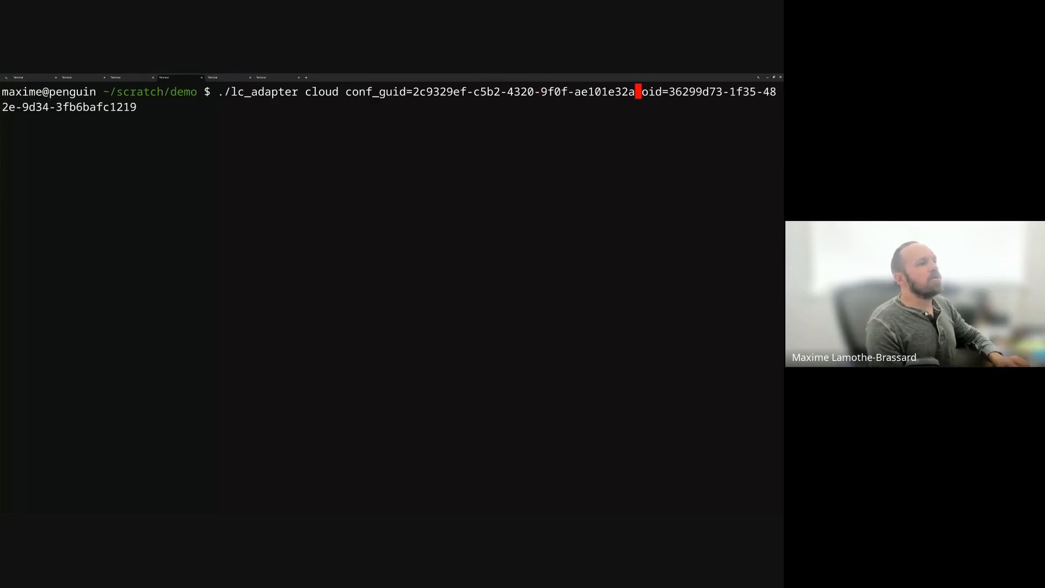
{"action": "key", "text": "BackSpace"}
{"action": "key", "text": "BackSpace"}
{"action": "key", "text": "BackSpace"}
{"action": "key", "text": "BackSpace"}
{"action": "key", "text": "BackSpace"}
{"action": "key", "text": "BackSpace"}
{"action": "key", "text": "BackSpace"}
{"action": "key", "text": "BackSpace"}
{"action": "key", "text": "BackSpace"}
{"action": "key", "text": "BackSpace"}
{"action": "key", "text": "BackSpace"}
{"action": "key", "text": "BackSpace"}
{"action": "key", "text": "BackSpace"}
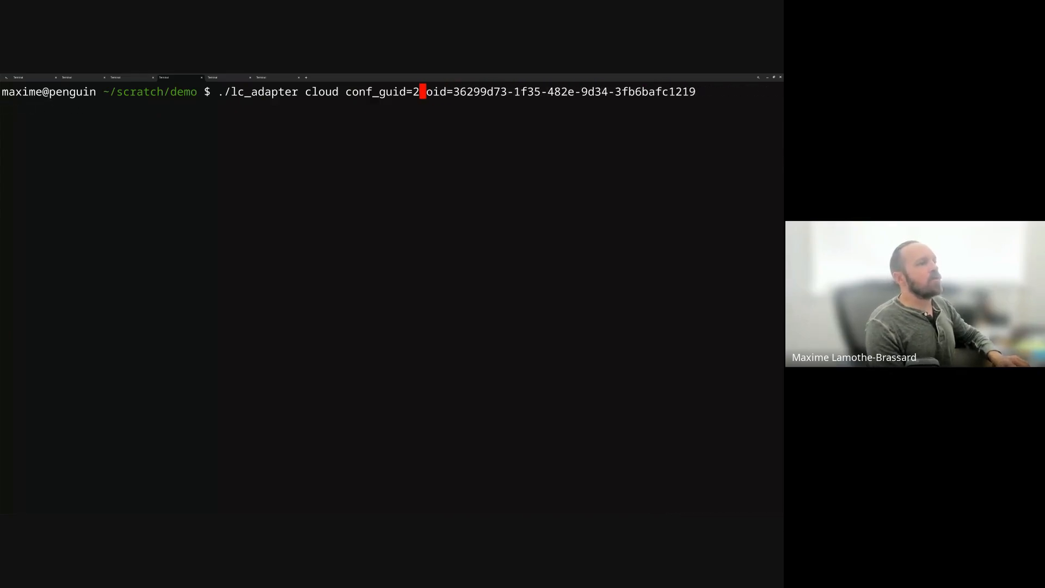
{"action": "key", "text": "ctrl+shift+v"}
{"action": "key", "text": "Right"}
{"action": "key", "text": "Right"}
{"action": "key", "text": "Right"}
{"action": "key", "text": "Right"}
{"action": "key", "text": "Right"}
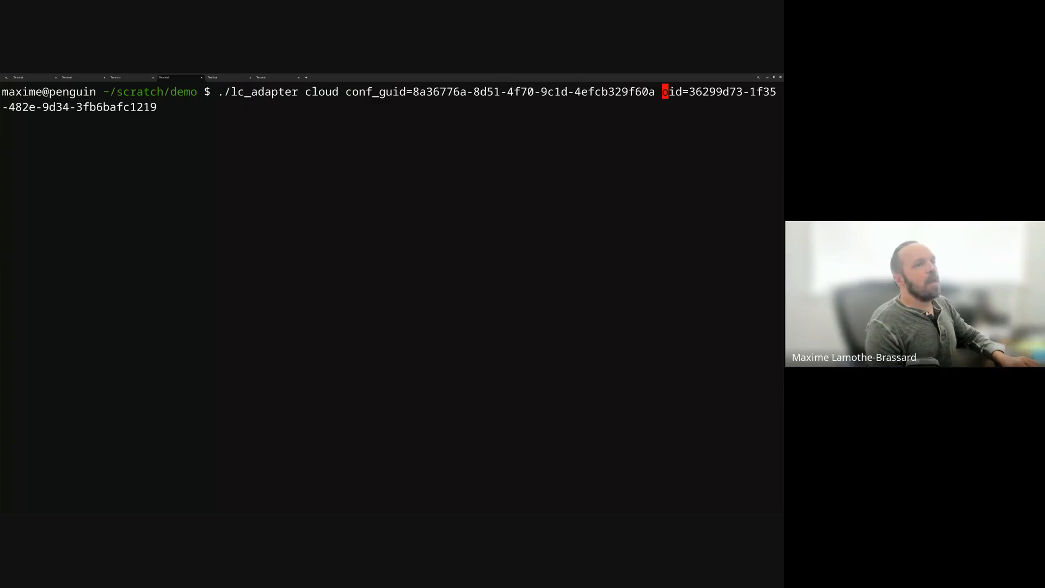
{"action": "key", "text": "ctrl+Right"}
{"action": "key", "text": "ctrl+Right"}
{"action": "key", "text": "ctrl+Right"}
{"action": "key", "text": "End"}
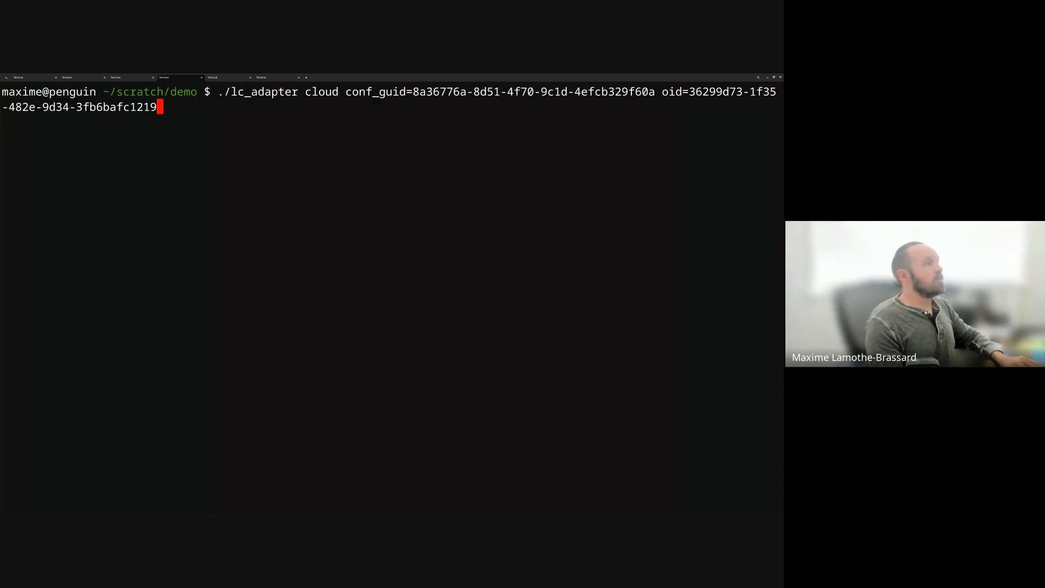
{"action": "key", "text": "Return"}
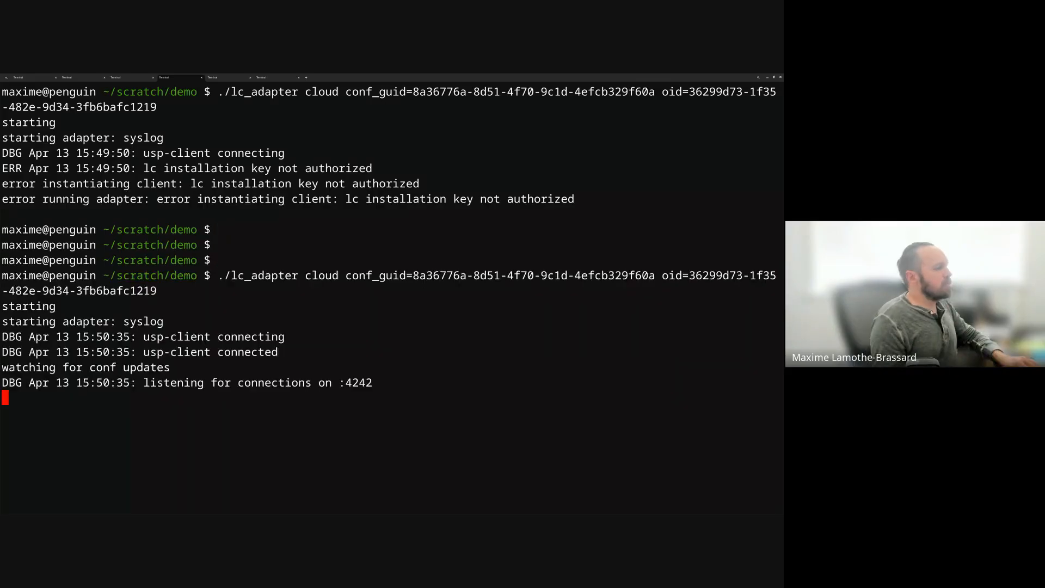
{"action": "double_click", "coordinate": [357, 383]}
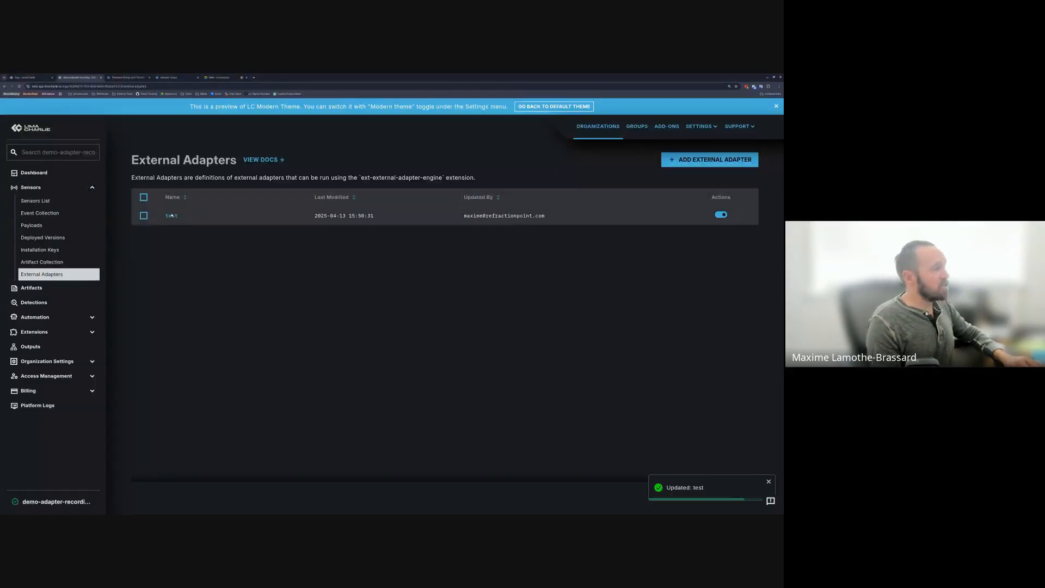
{"action": "left_click", "coordinate": [169, 213]}
{"action": "left_click", "coordinate": [165, 290]}
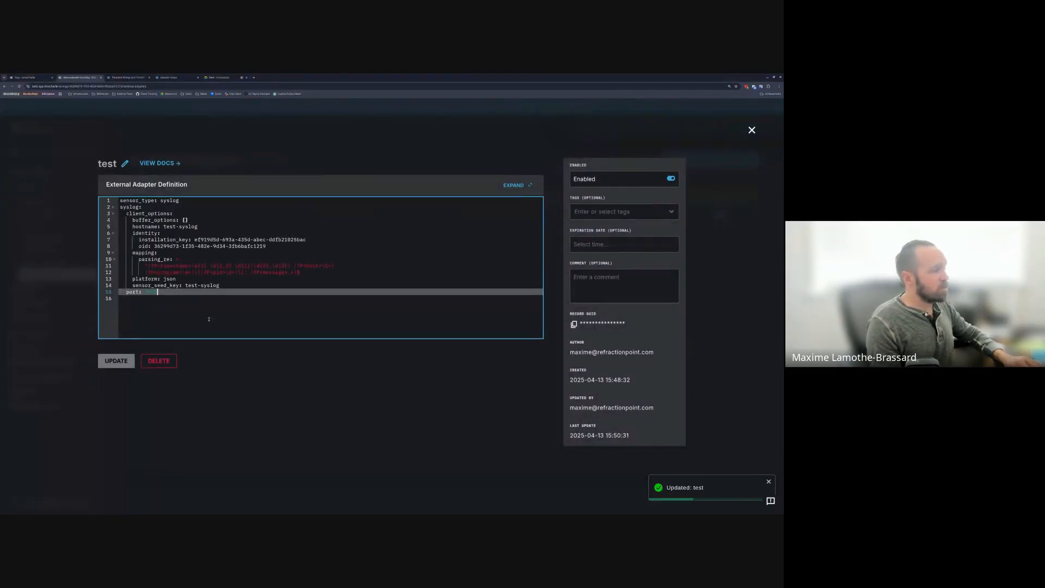
{"action": "left_click", "coordinate": [750, 130]}
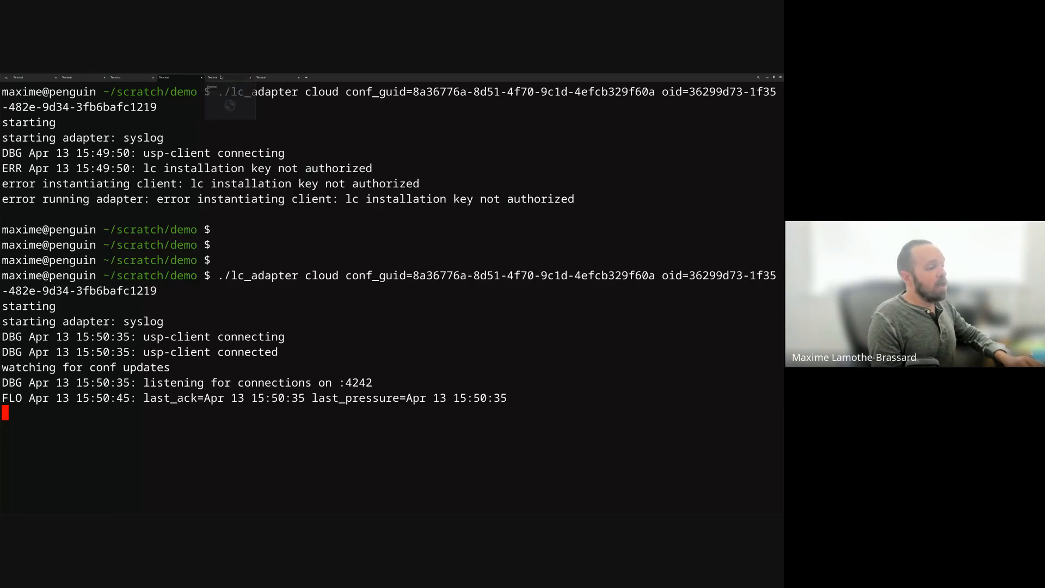
In the fifth tab, rerun 'journalctl -f -q | nc 127.0.0.1 4242' to stream the journal
{"action": "left_click", "coordinate": [221, 77]}
{"action": "key", "text": "Up"}
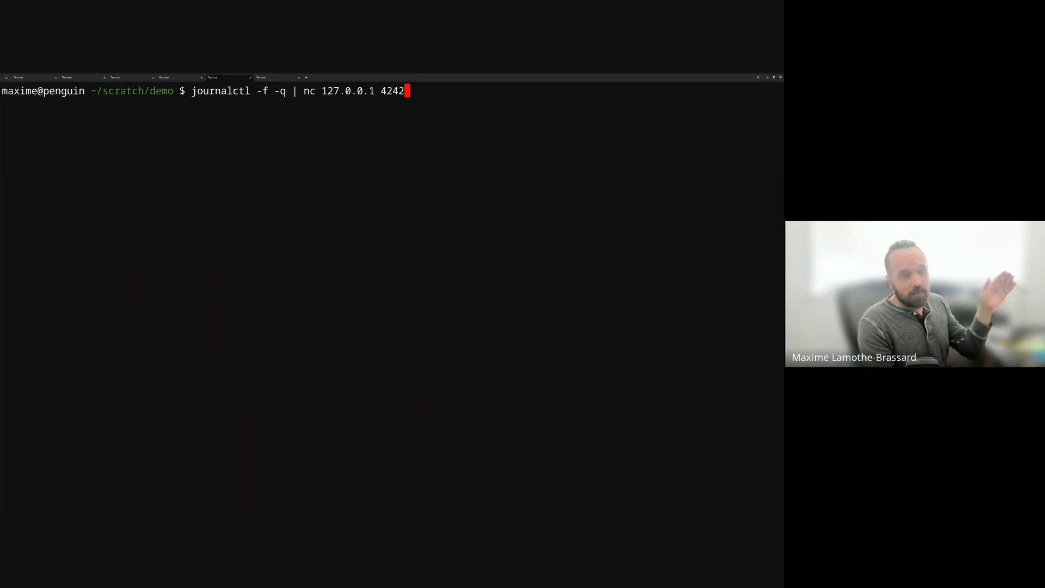
{"action": "key", "text": "Return"}
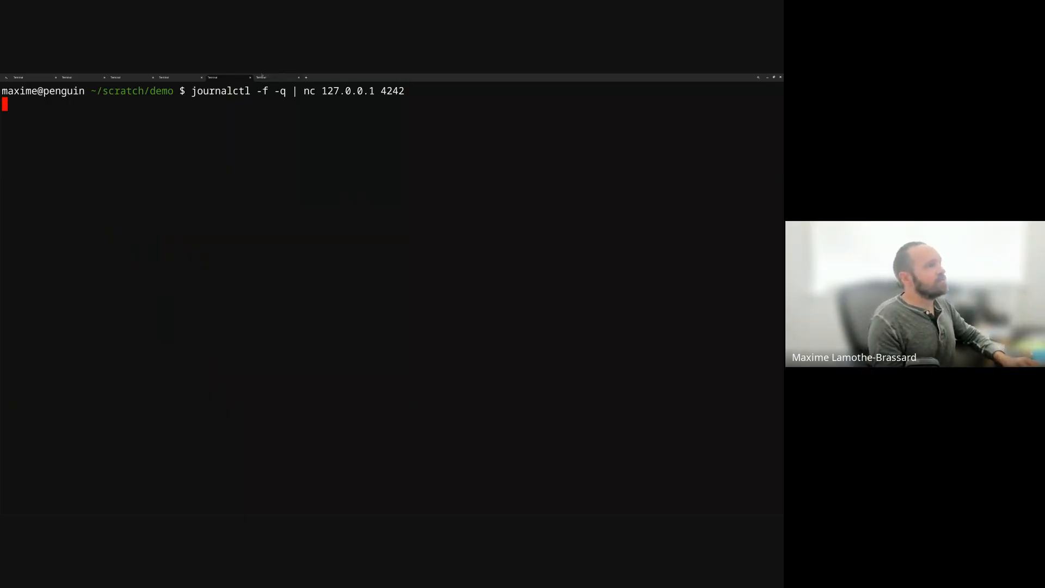
Run 'sudo apt-get update' in the sixth tab to generate logs, then check the adapter's session
{"action": "left_click", "coordinate": [265, 79]}
{"action": "type", "text": "sudo apt-get update"}
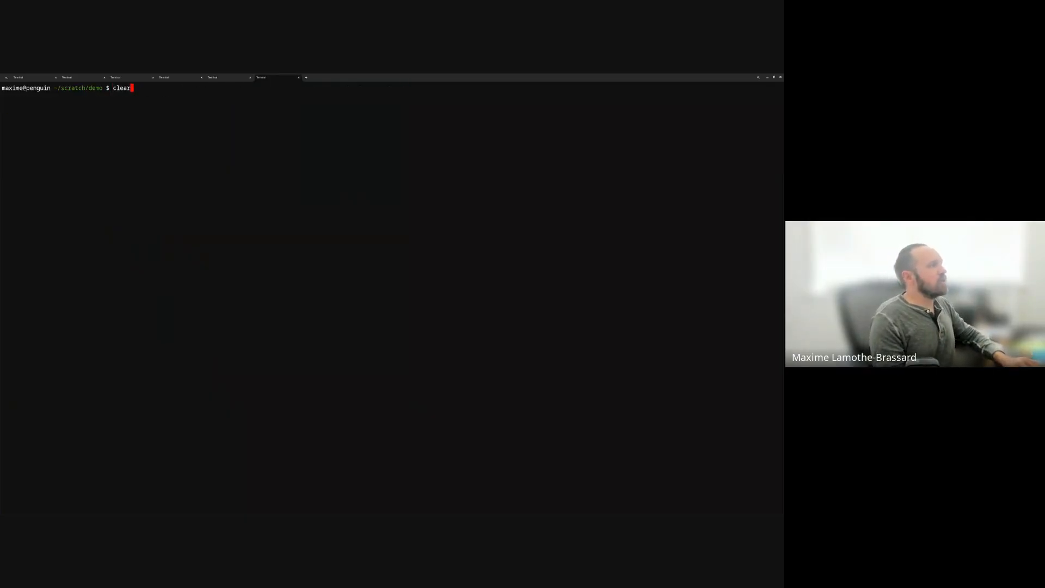
{"action": "key", "text": "Return"}
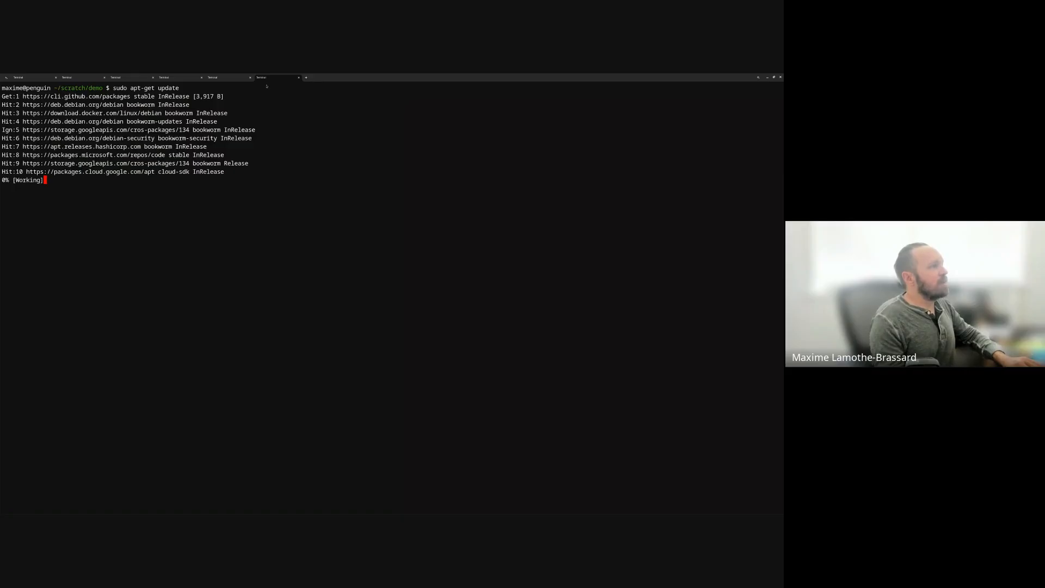
{"action": "left_click", "coordinate": [130, 79]}
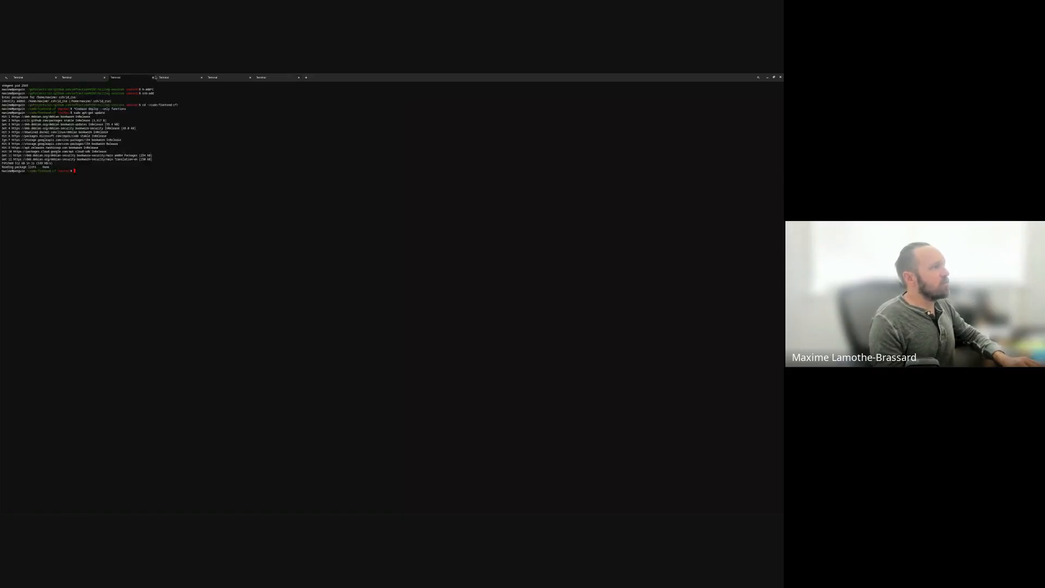
{"action": "left_click", "coordinate": [156, 77]}
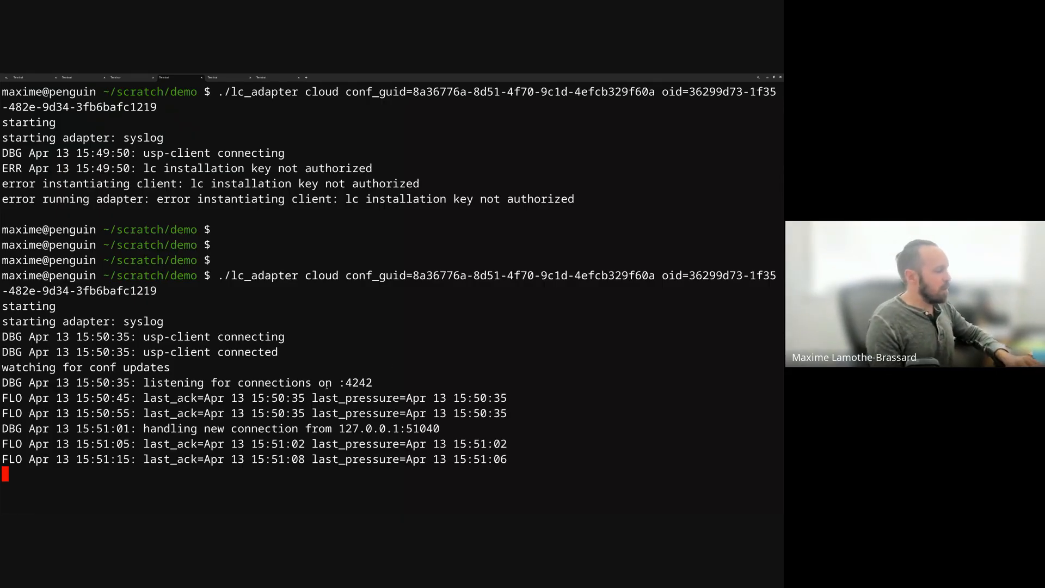
{"action": "key", "text": "alt+Tab"}
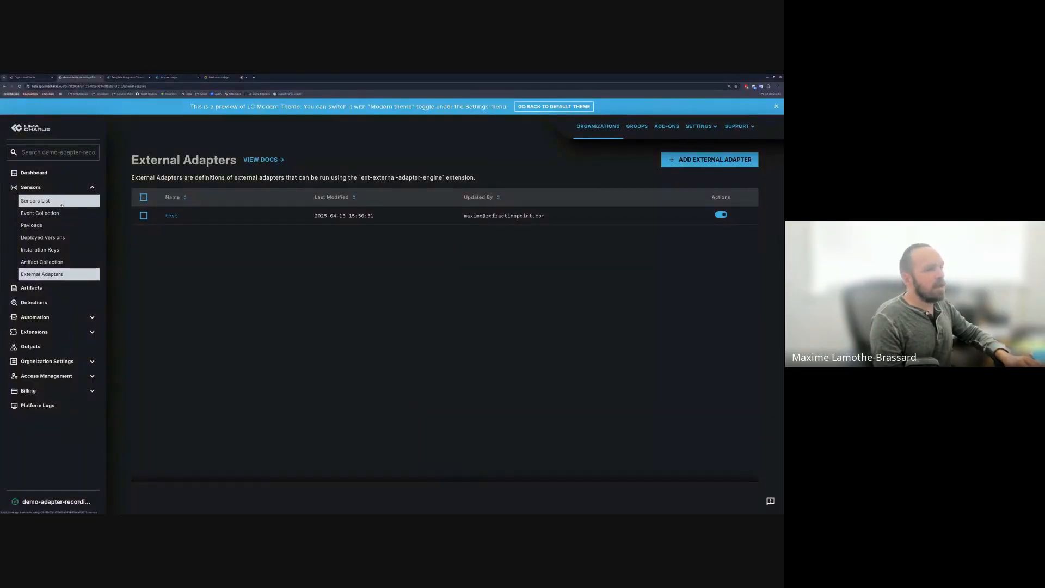
Open the test-syslog sensor from Sensors List and watch its Live Feed of json events
{"action": "left_click", "coordinate": [35, 201]}
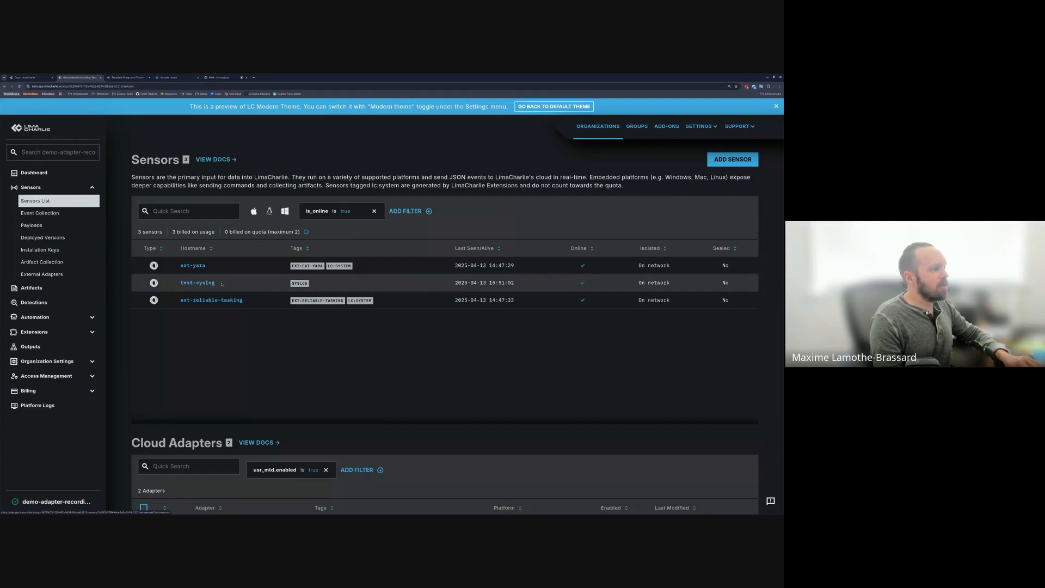
{"action": "left_click_drag", "start_coordinate": [216, 283], "coordinate": [174, 283]}
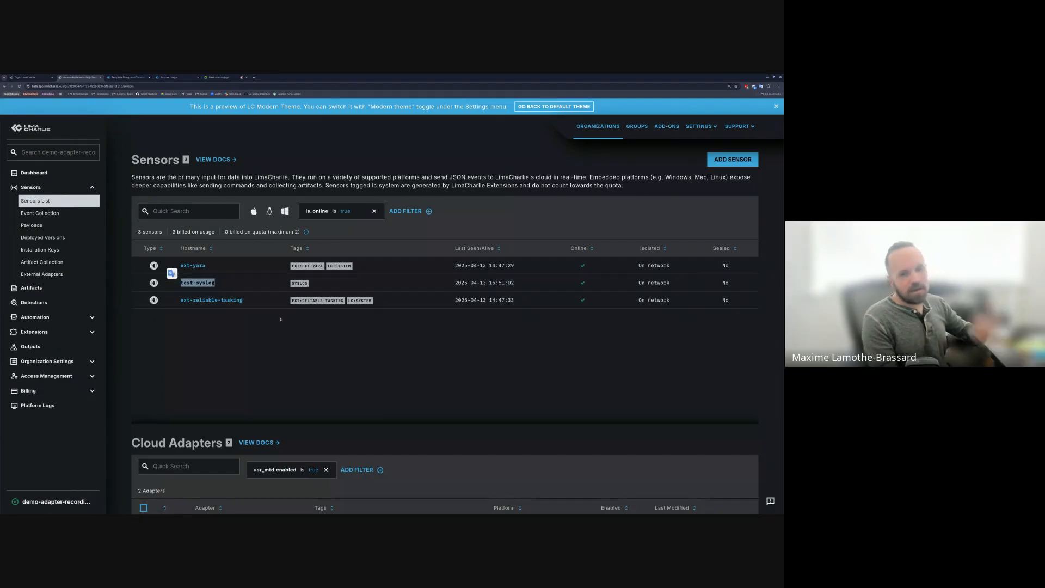
{"action": "left_click", "coordinate": [253, 322]}
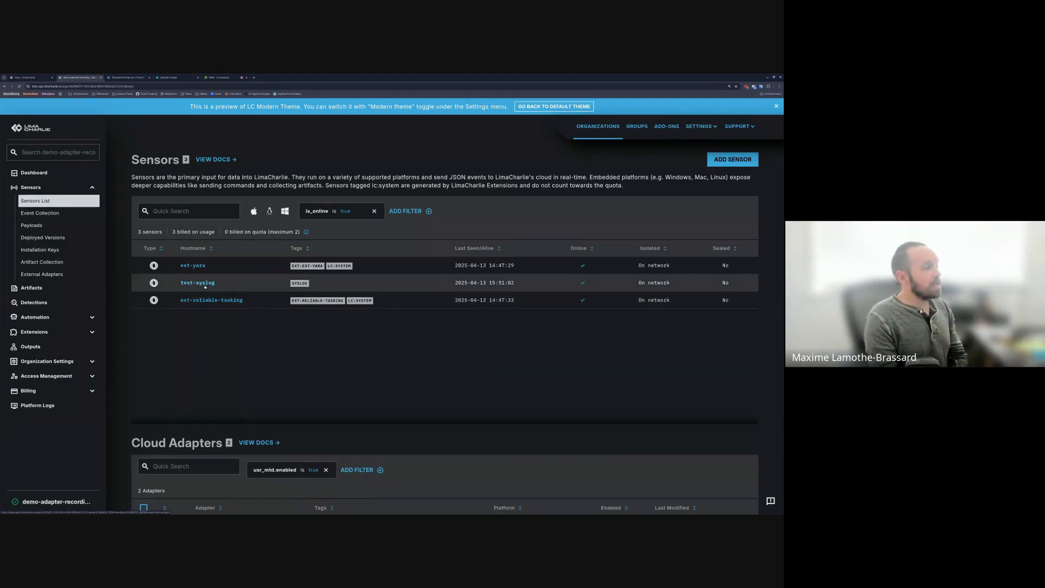
{"action": "left_click", "coordinate": [211, 283]}
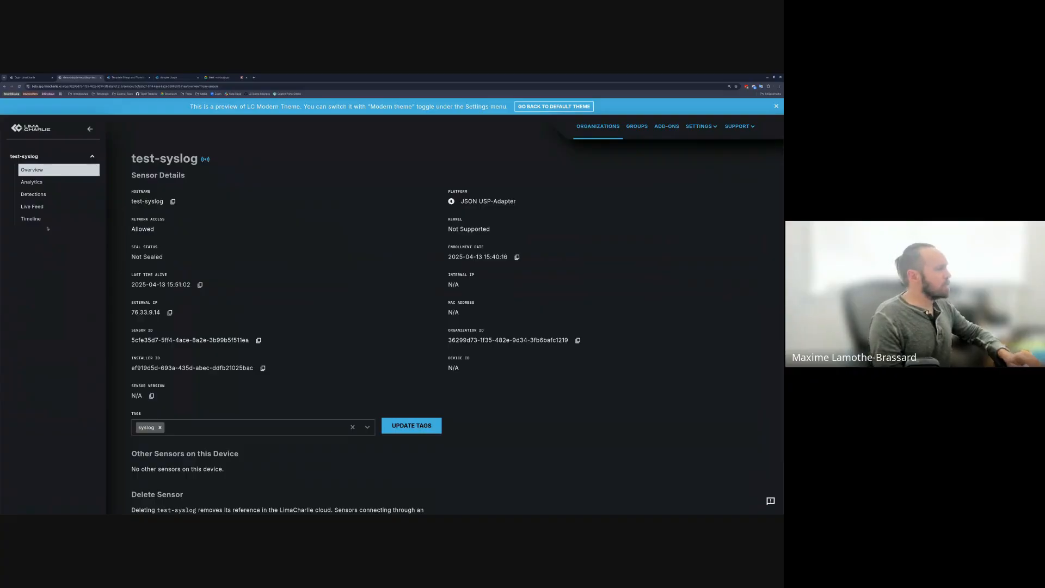
{"action": "left_click", "coordinate": [40, 206]}
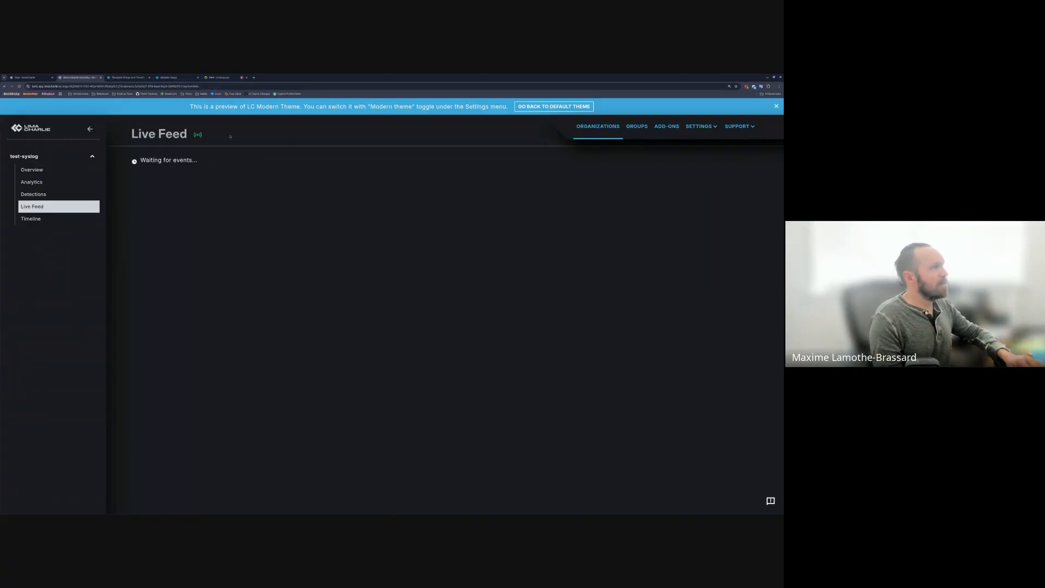
{"action": "key", "text": "alt+Tab"}
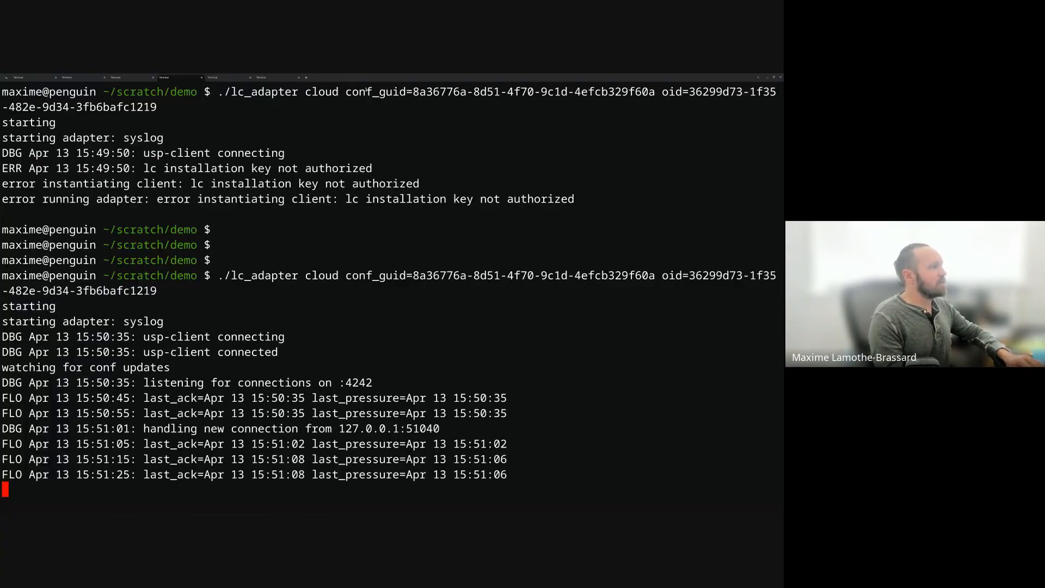
{"action": "key", "text": "alt+Tab"}
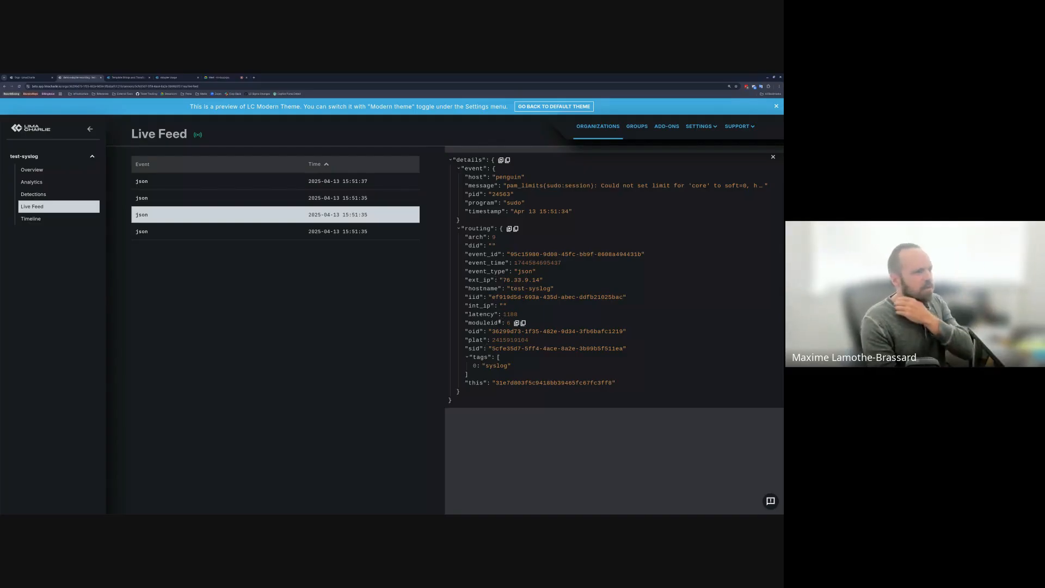
Switch the test-syslog sensor to its Timeline of json syslog events
{"action": "left_click", "coordinate": [54, 219]}
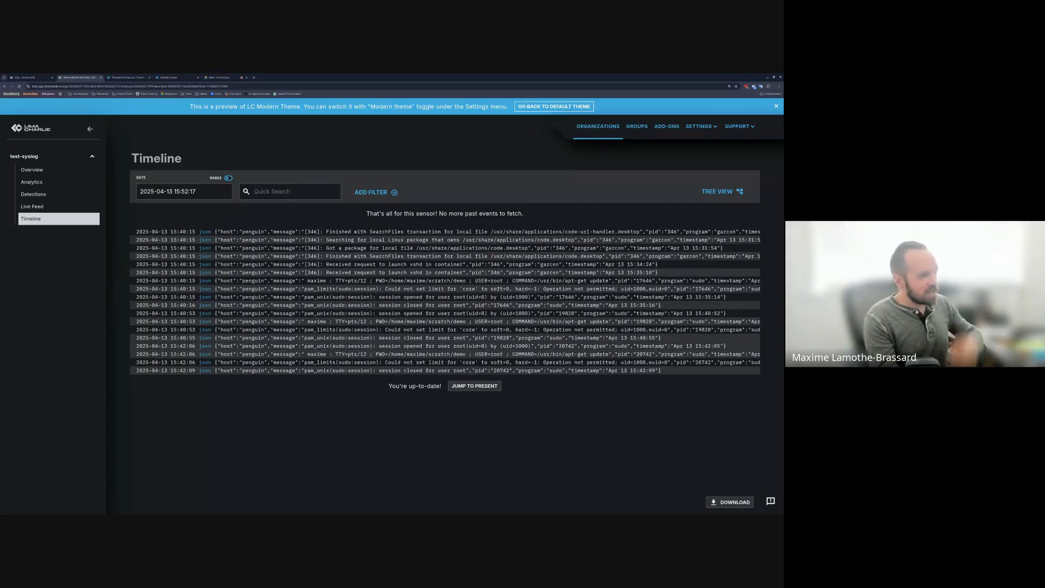
After inspecting the 15:42:06 pam_limits event, go to Outputs and begin adding an output
{"action": "left_click", "coordinate": [606, 362]}
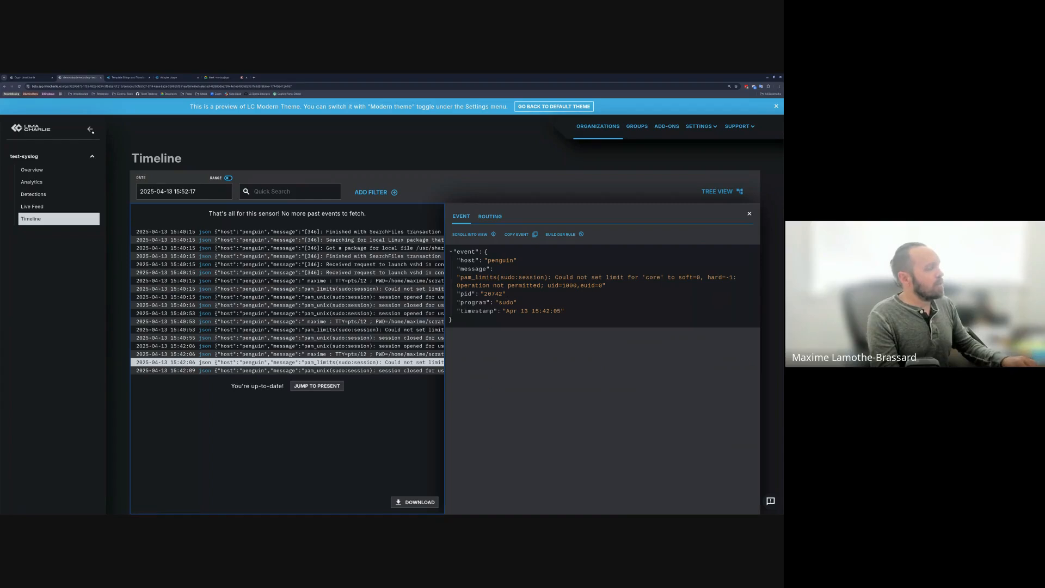
{"action": "left_click", "coordinate": [90, 129]}
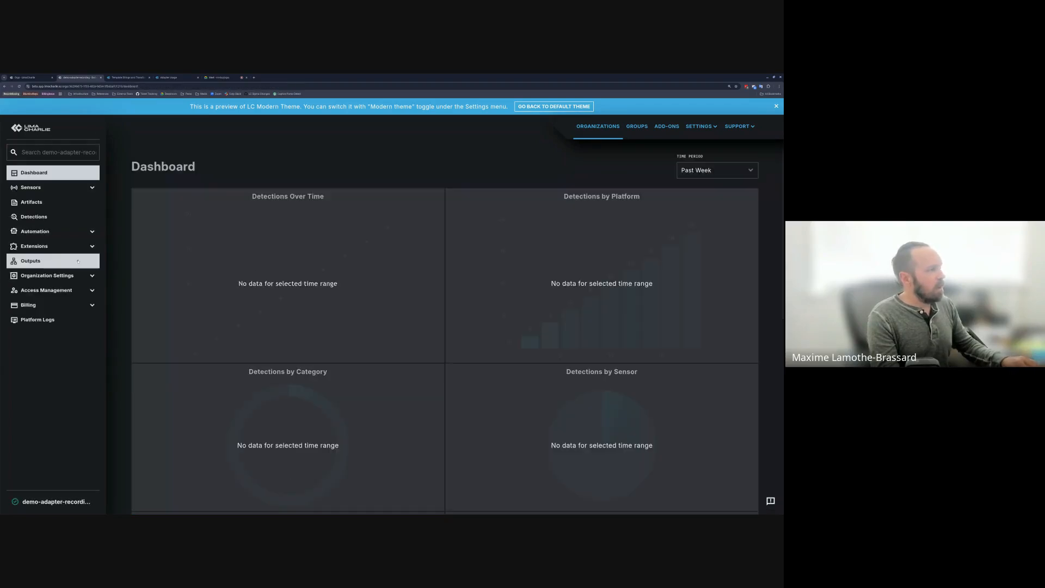
{"action": "left_click", "coordinate": [33, 261]}
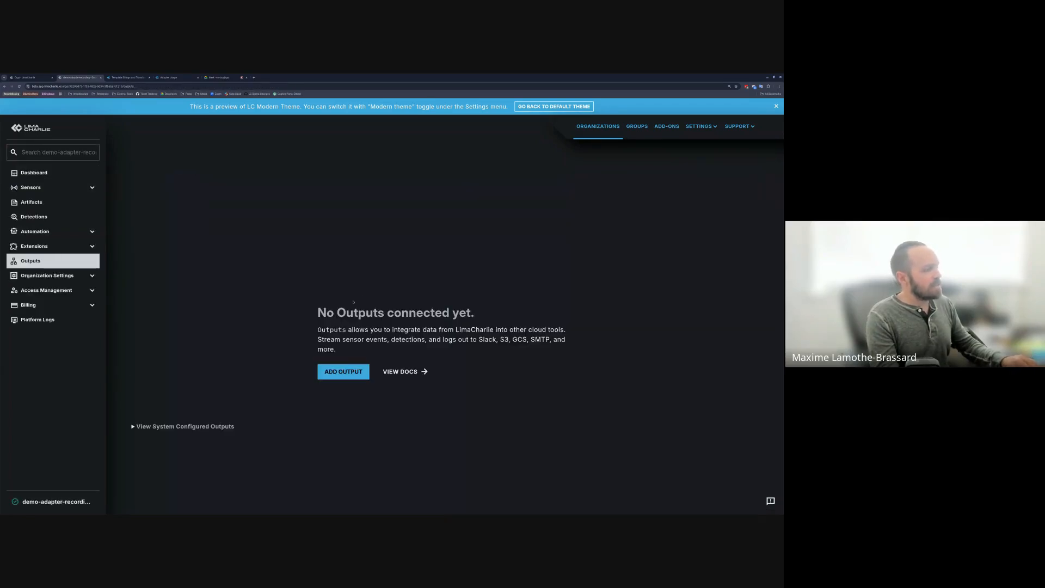
{"action": "left_click", "coordinate": [335, 366]}
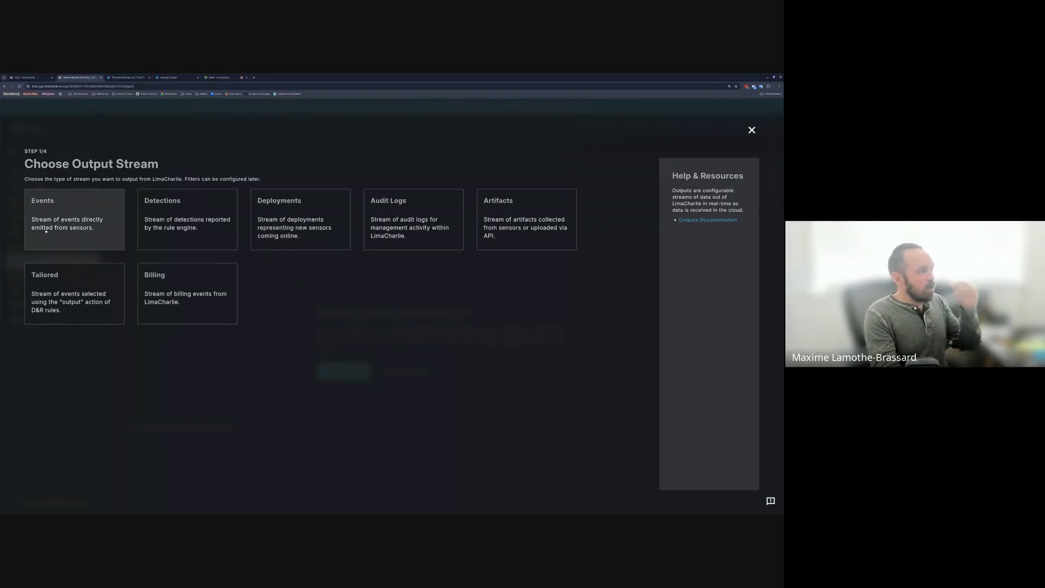
Choose the Events stream with Amazon S3 as the destination, glancing at the JSON transform template
{"action": "left_click", "coordinate": [46, 232]}
{"action": "key", "text": "alt+Tab"}
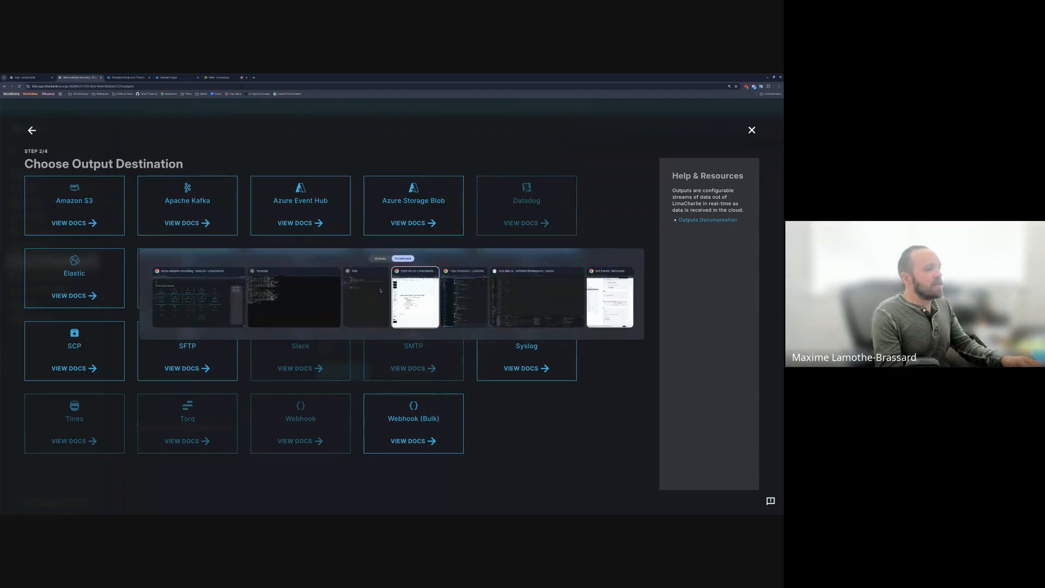
{"action": "left_click", "coordinate": [379, 290]}
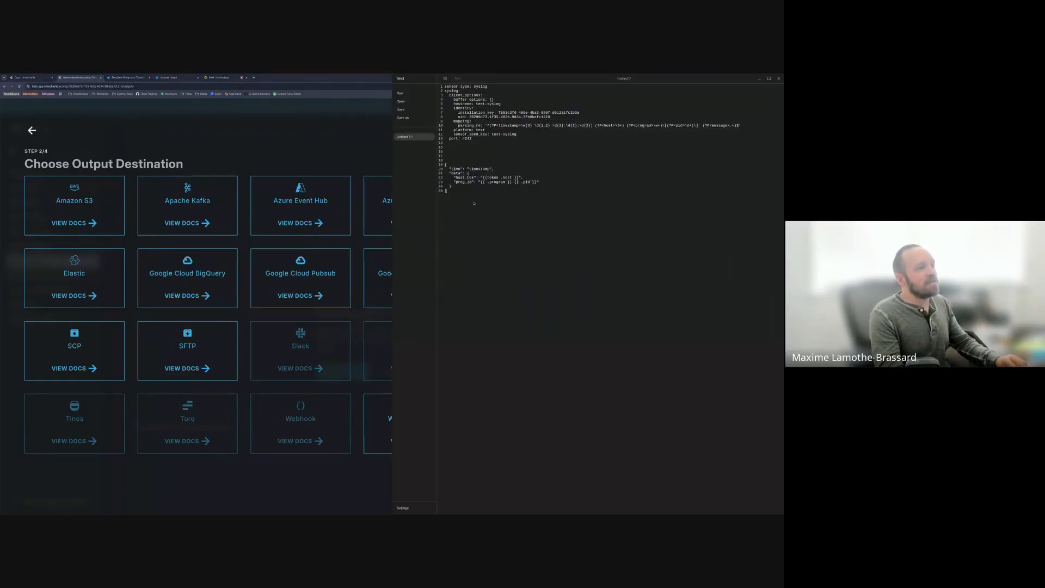
{"action": "left_click_drag", "start_coordinate": [474, 203], "coordinate": [445, 164]}
{"action": "key", "text": "alt+Tab"}
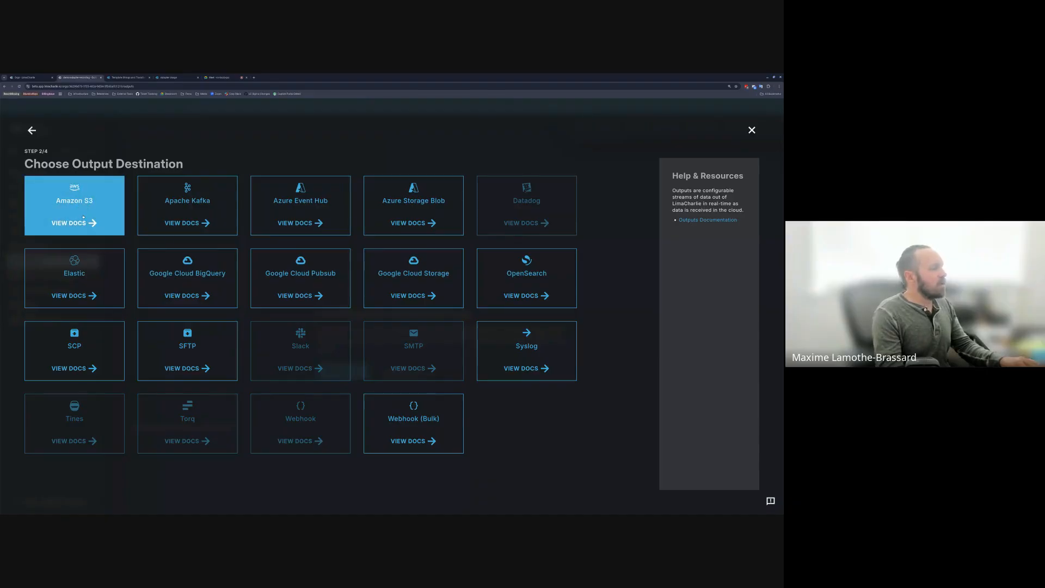
{"action": "left_click", "coordinate": [81, 202]}
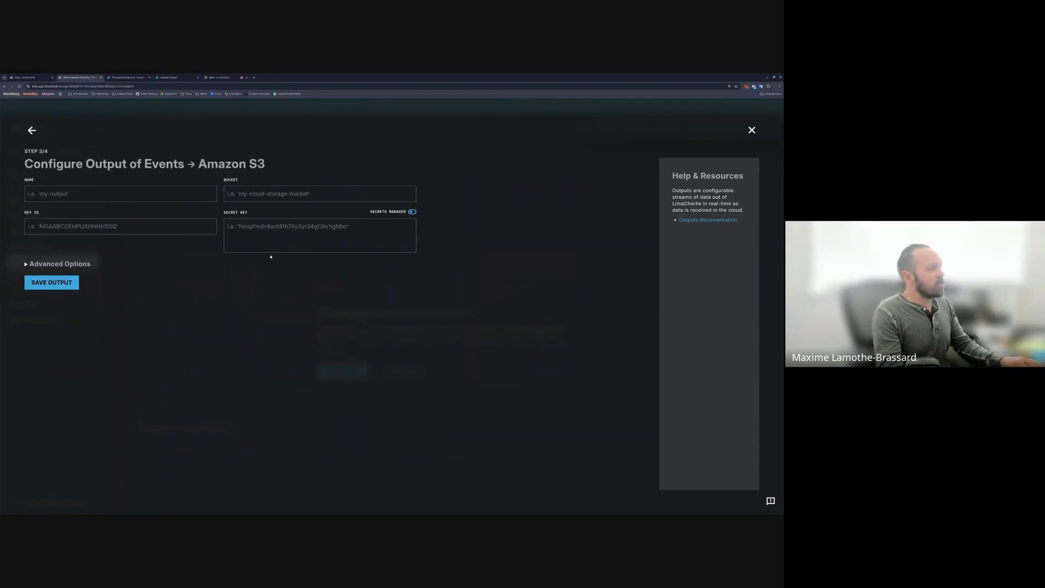
Fill in a placeholder output name, bucket my-bucket, and placeholder access key ID and secret key
{"action": "left_click", "coordinate": [70, 193]}
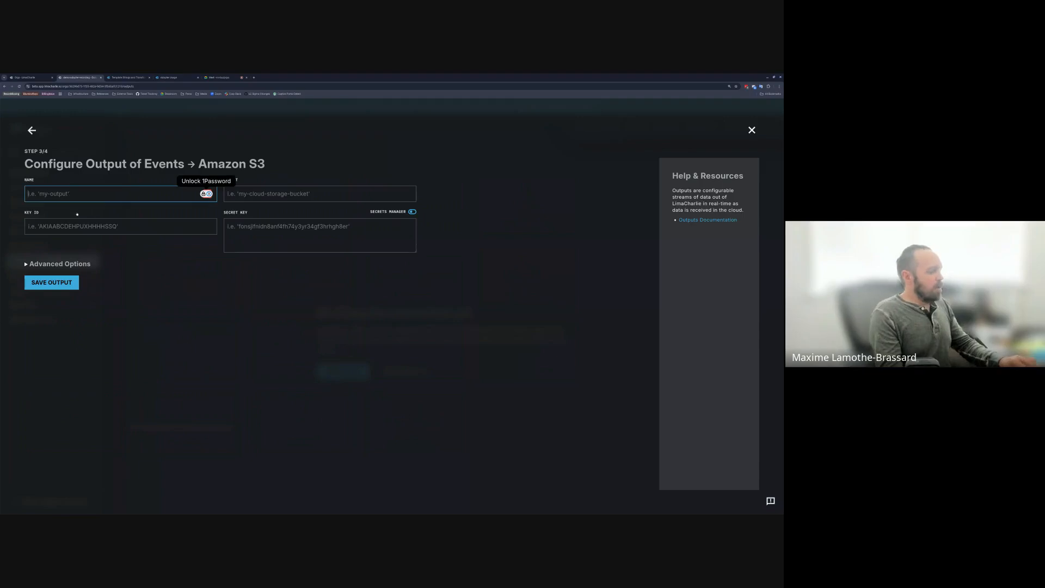
{"action": "type", "text": "aaaaaaaaa"}
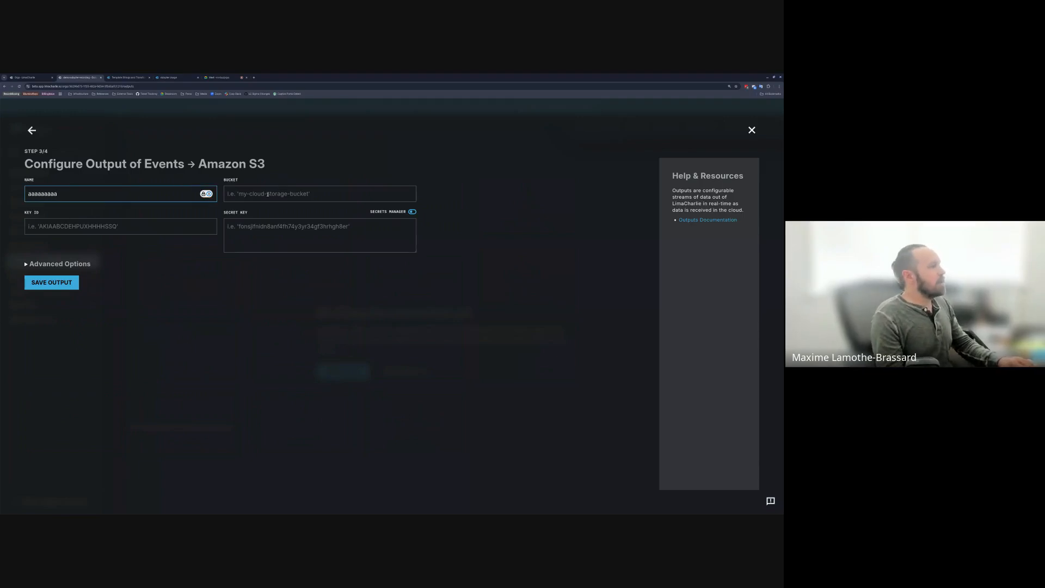
{"action": "left_click", "coordinate": [272, 194]}
{"action": "type", "text": "my"}
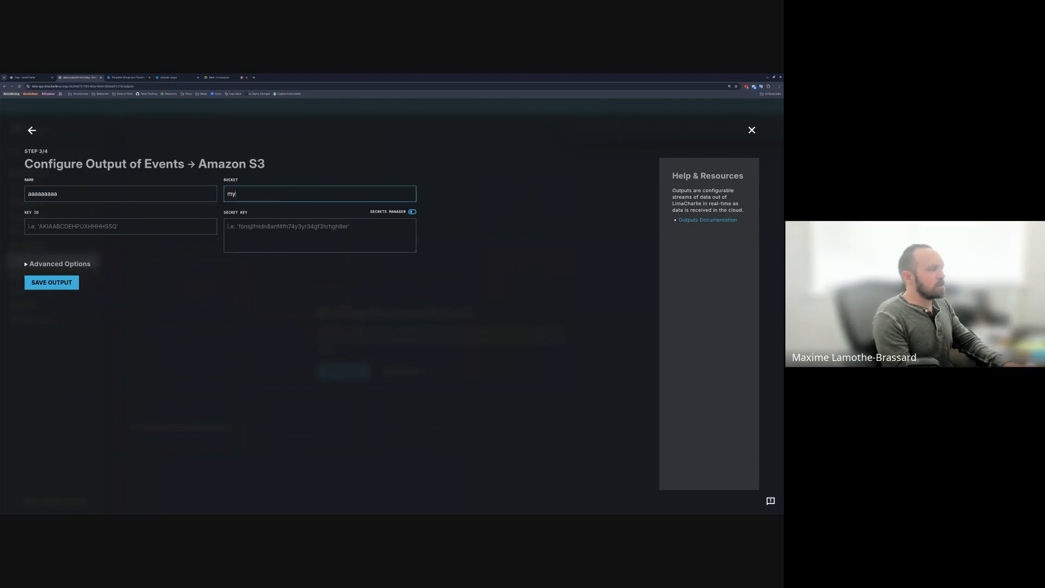
{"action": "type", "text": "-bucket"}
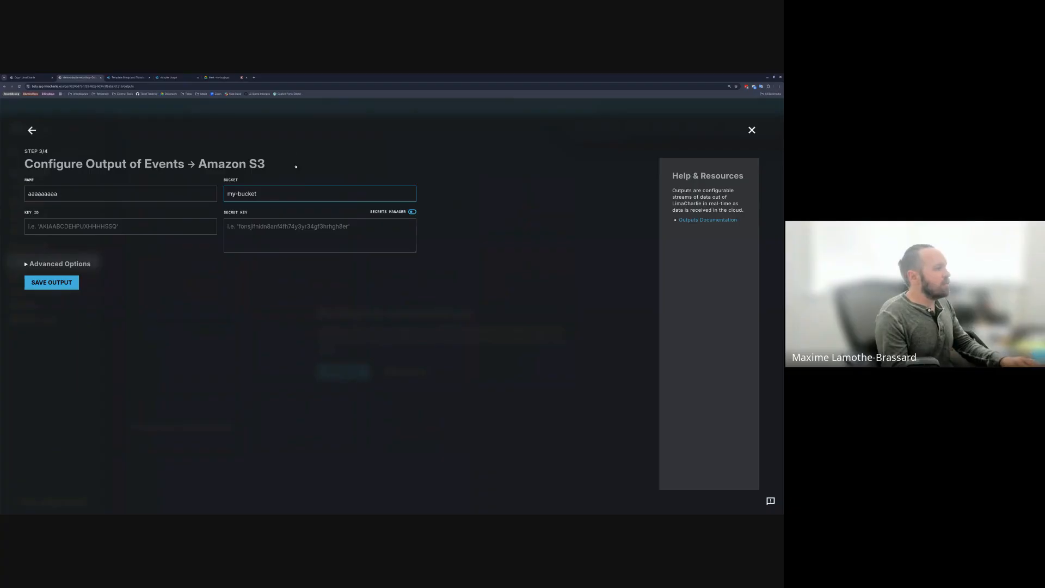
{"action": "left_click", "coordinate": [93, 225]}
{"action": "type", "text": "hgdfhgfdhfgh"}
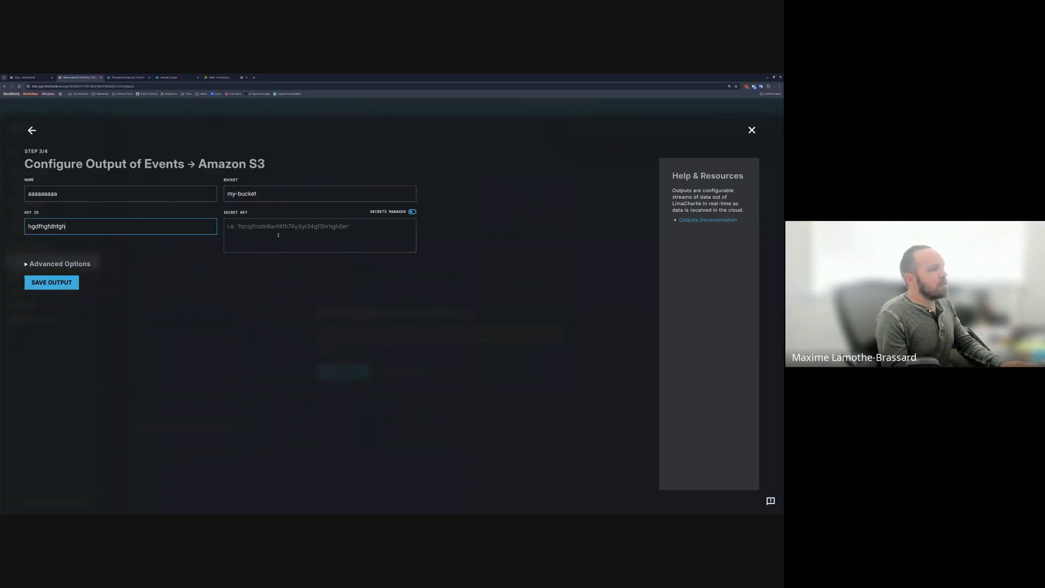
{"action": "left_click", "coordinate": [278, 234]}
{"action": "type", "text": "hgkjhkjfjhkhjg,jk"}
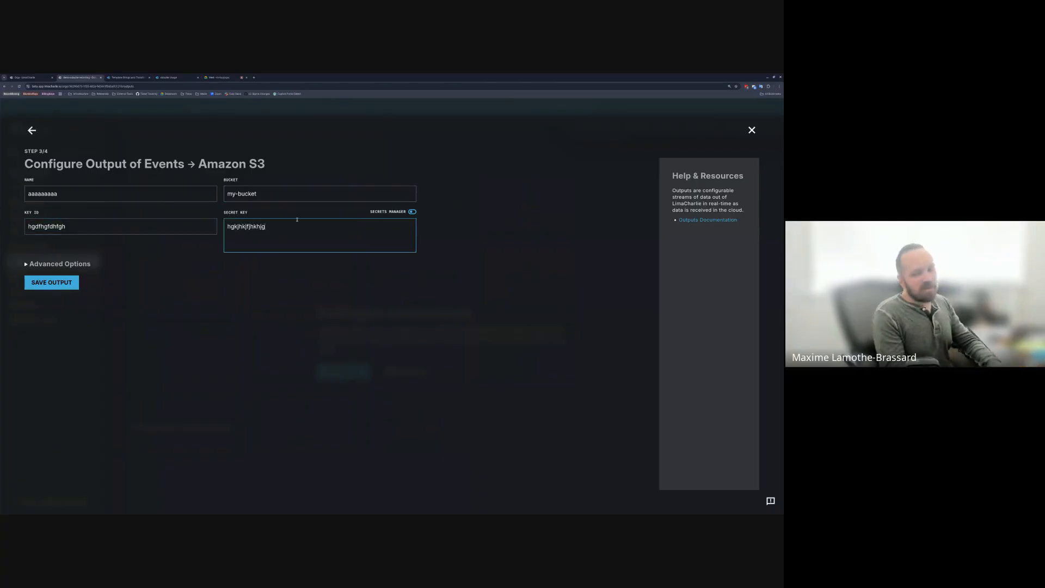
Expand Advanced Options and set the Sample Rate to 10
{"action": "left_click", "coordinate": [44, 264]}
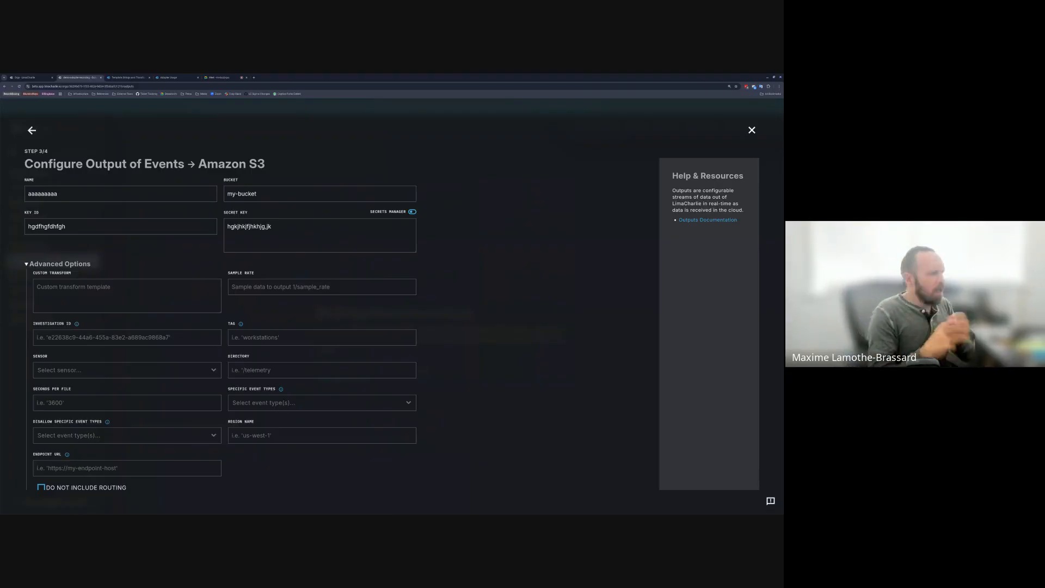
{"action": "left_click", "coordinate": [323, 287]}
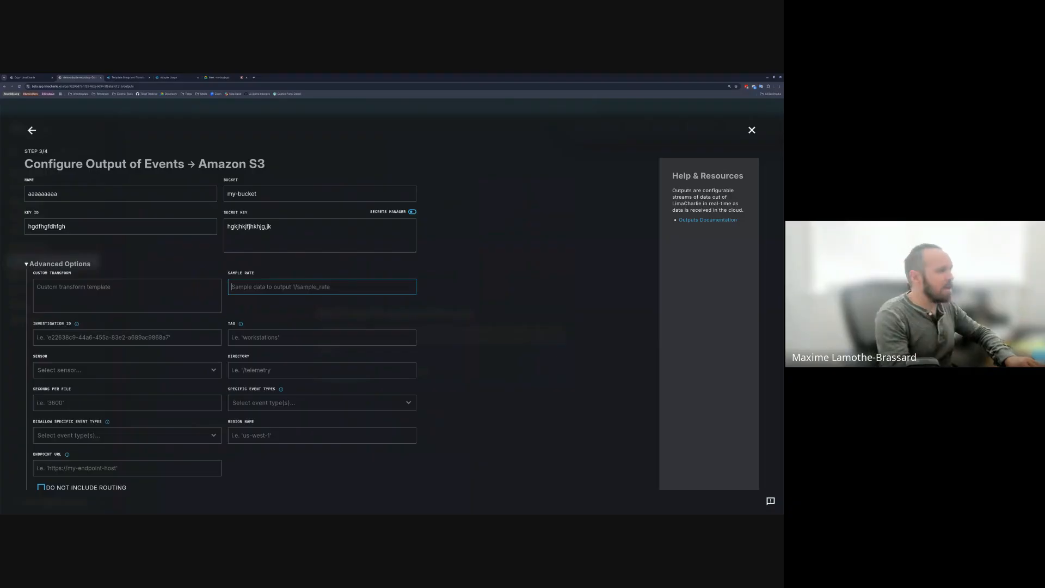
{"action": "type", "text": "10"}
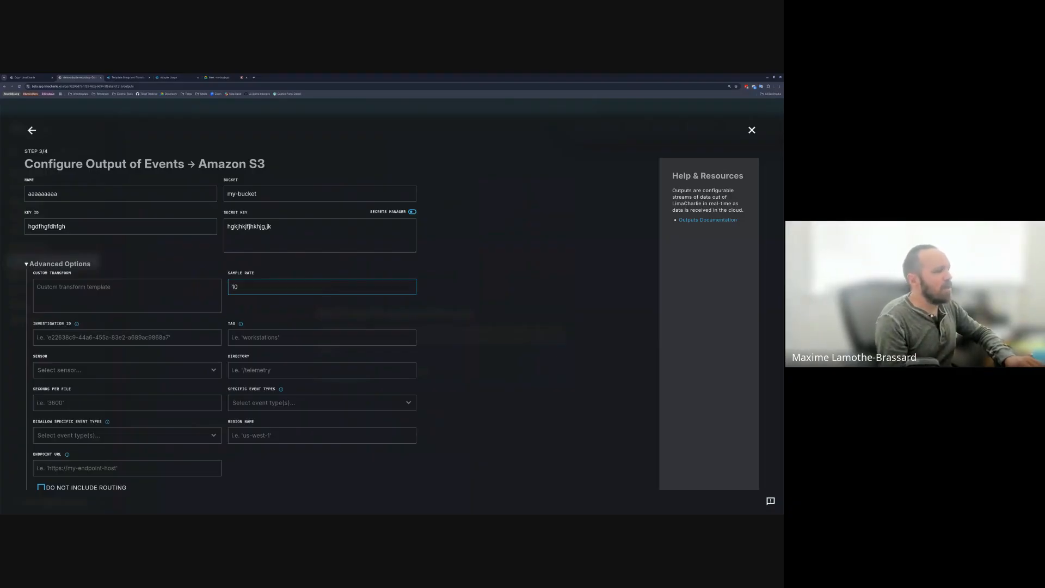
{"action": "left_click", "coordinate": [458, 287]}
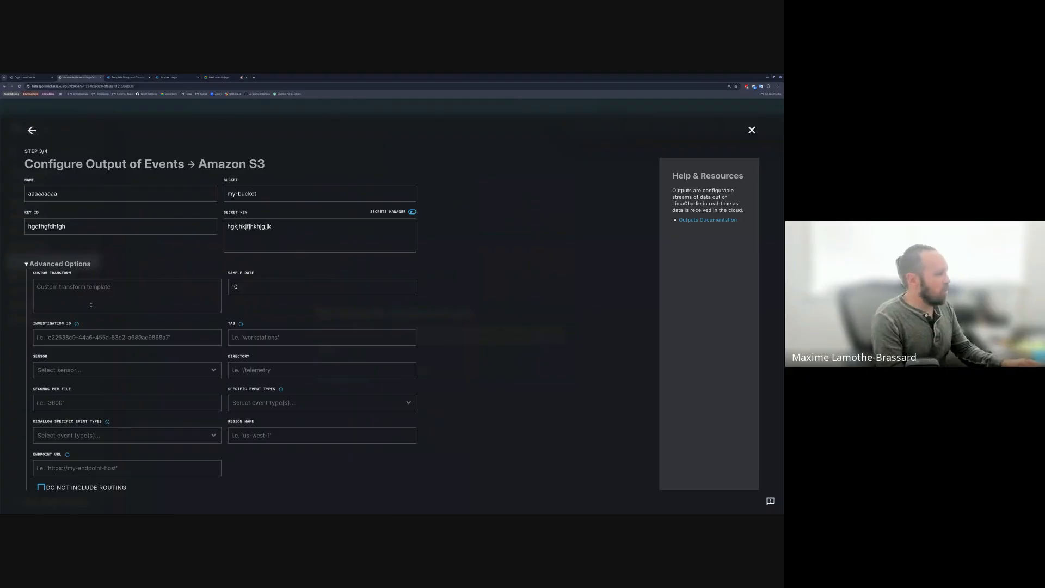
{"action": "left_click", "coordinate": [64, 305]}
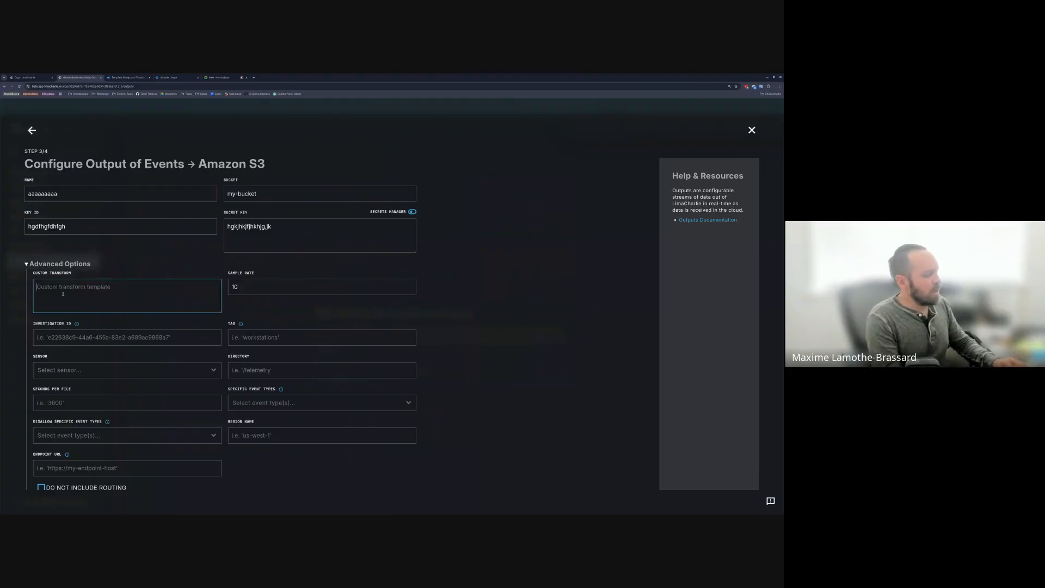
{"action": "key", "text": "ctrl+v"}
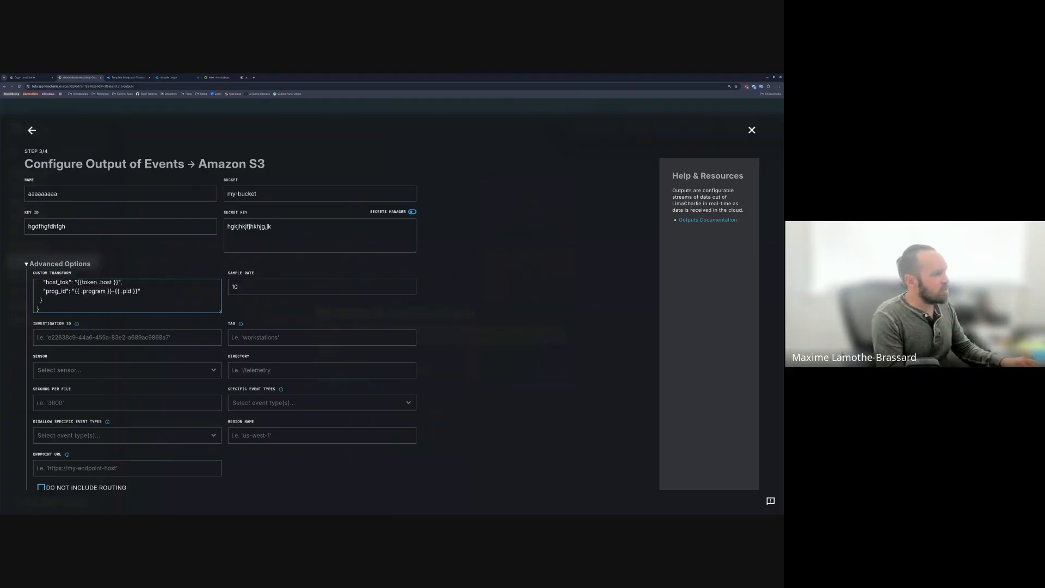
{"action": "left_click_drag", "start_coordinate": [220, 311], "coordinate": [221, 354]}
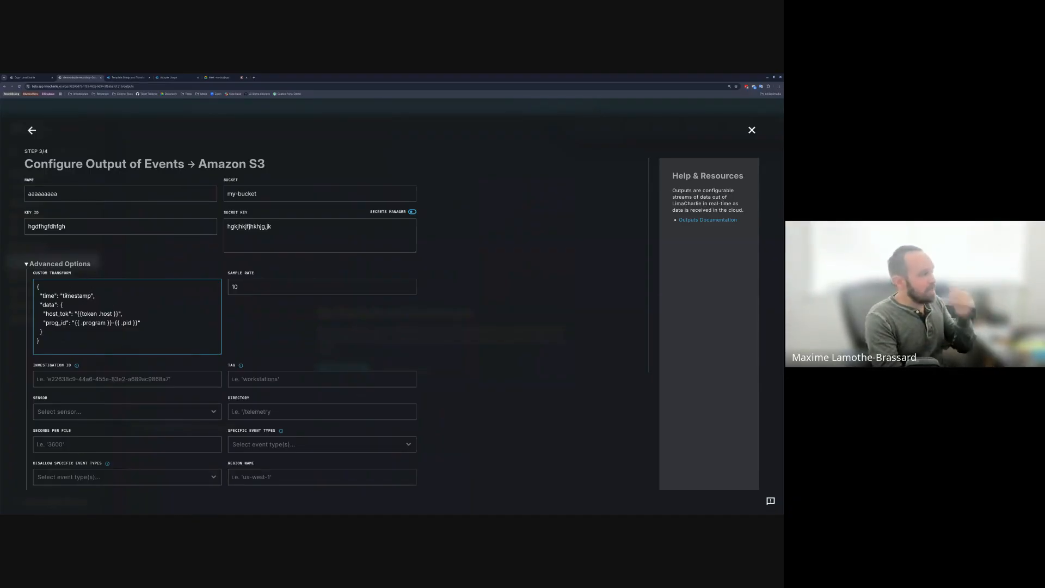
{"action": "double_click", "coordinate": [48, 296]}
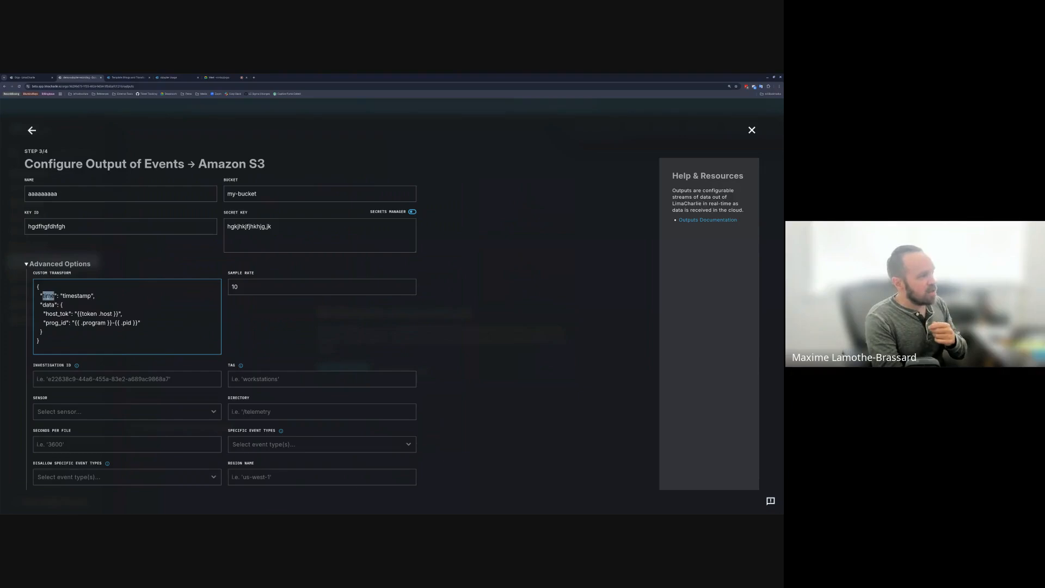
{"action": "double_click", "coordinate": [77, 296]}
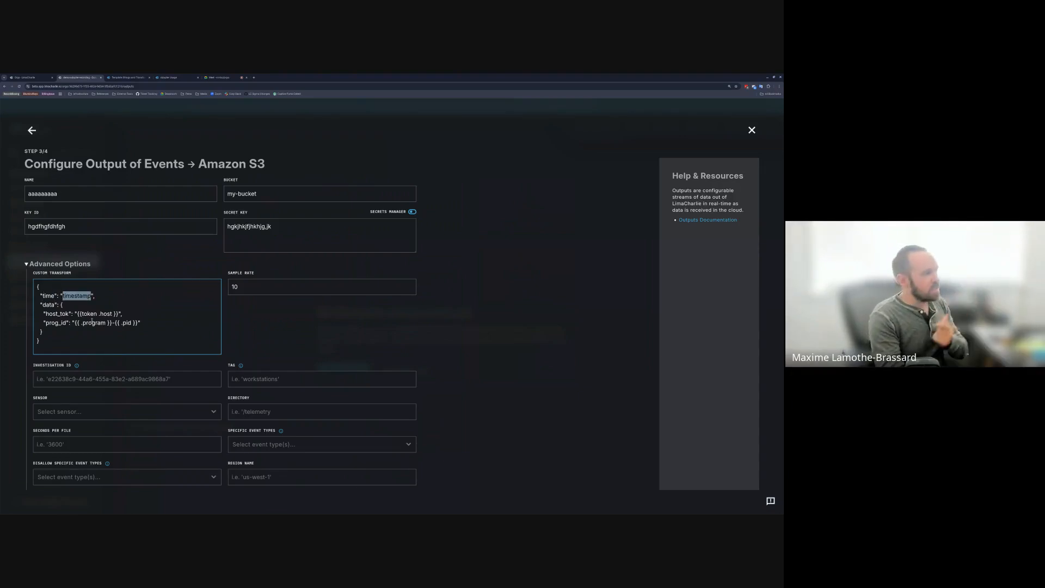
{"action": "left_click_drag", "start_coordinate": [40, 304], "coordinate": [65, 306]}
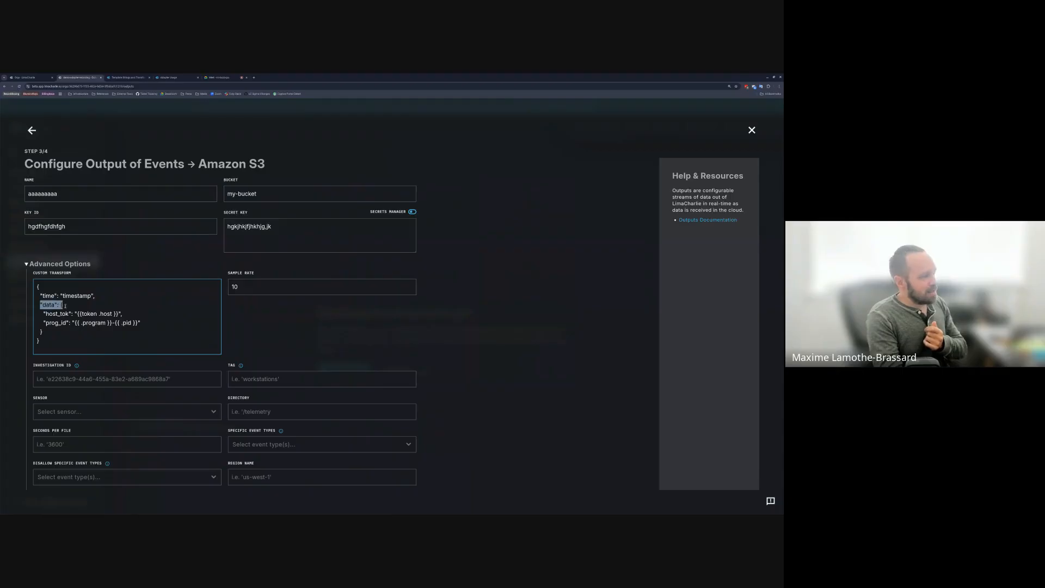
{"action": "left_click", "coordinate": [69, 304]}
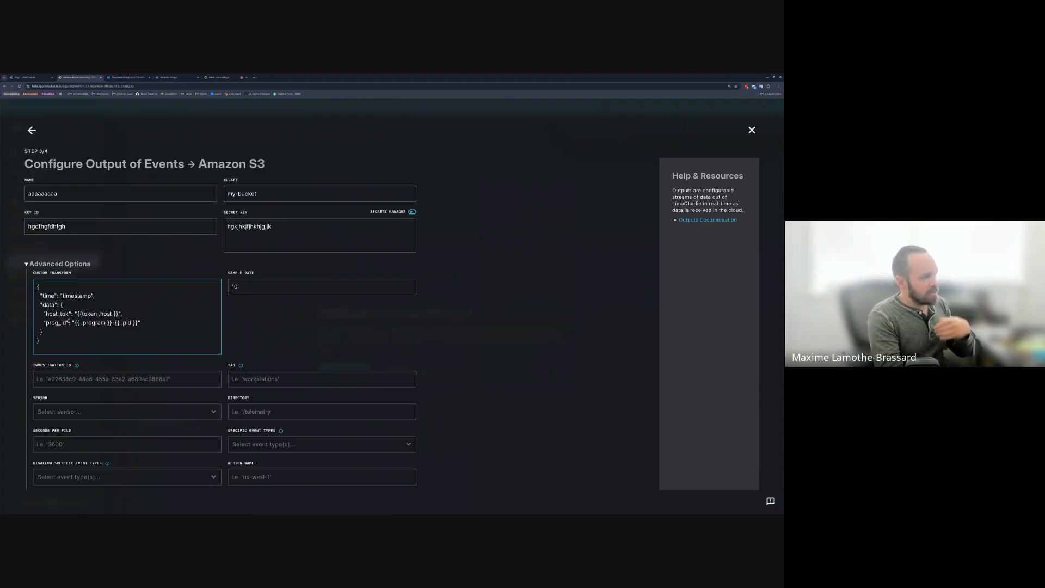
{"action": "double_click", "coordinate": [57, 313]}
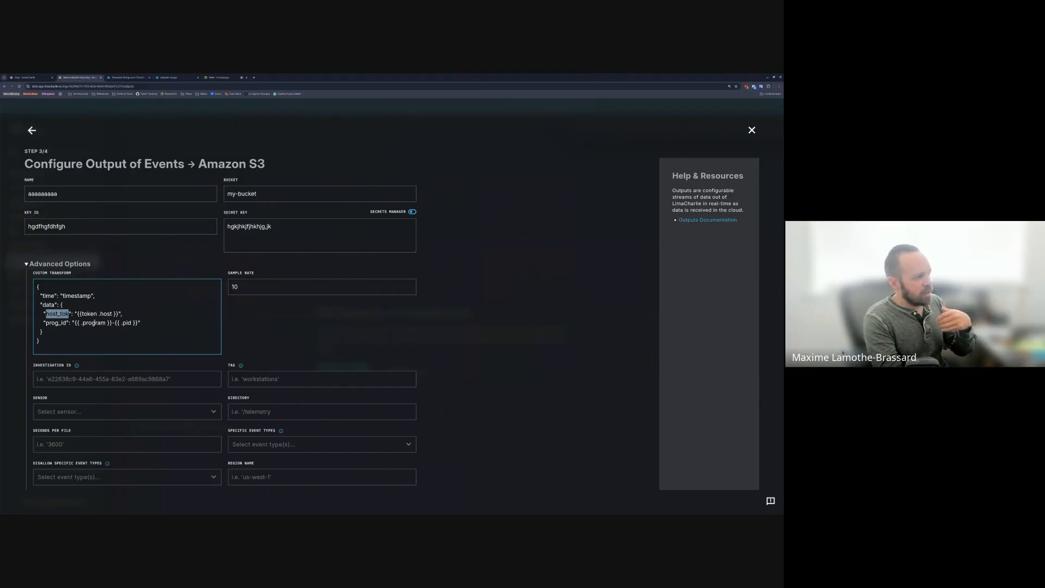
{"action": "double_click", "coordinate": [88, 314]}
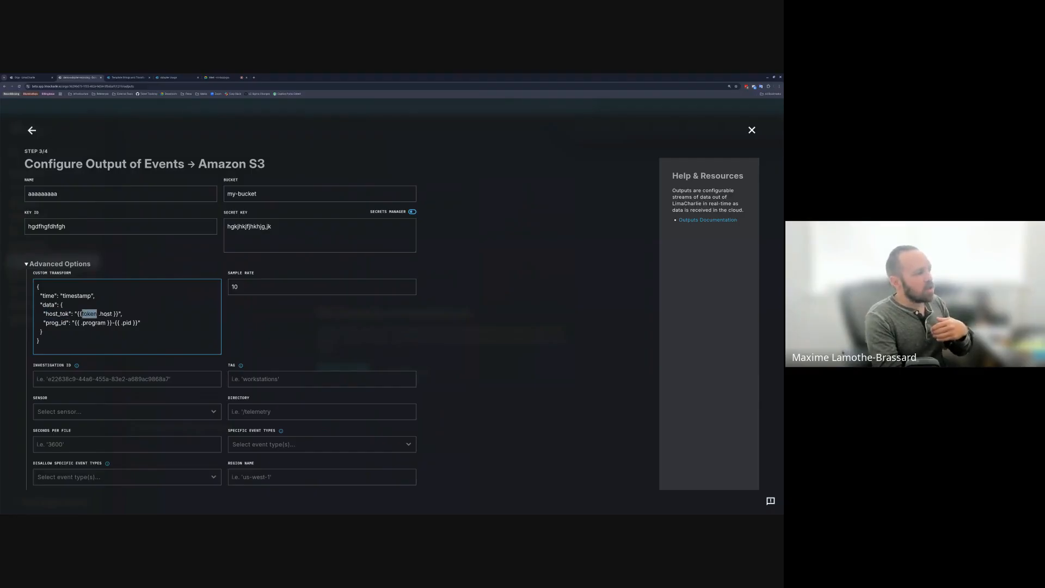
{"action": "double_click", "coordinate": [106, 314]}
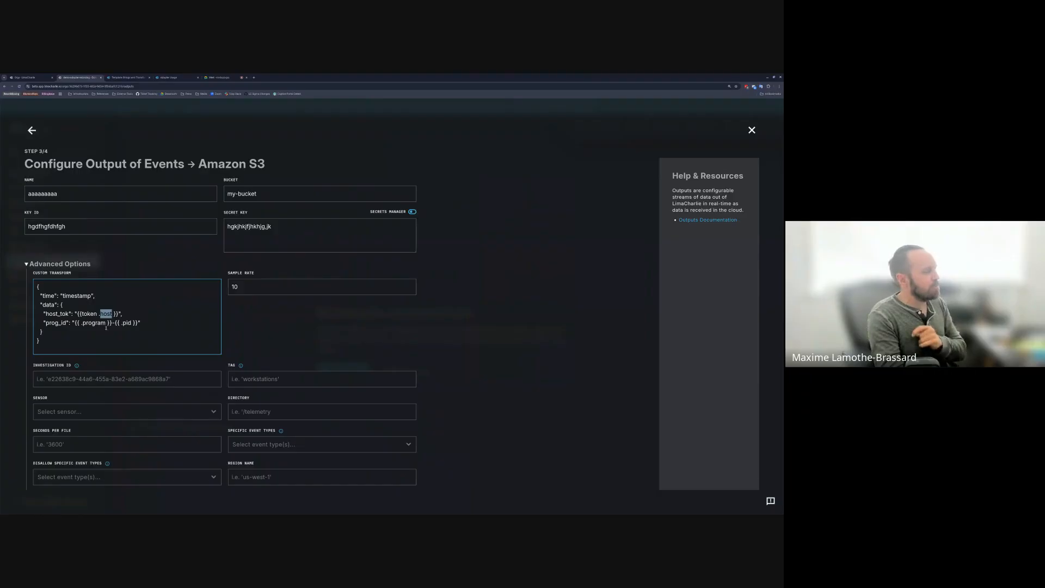
{"action": "double_click", "coordinate": [56, 323]}
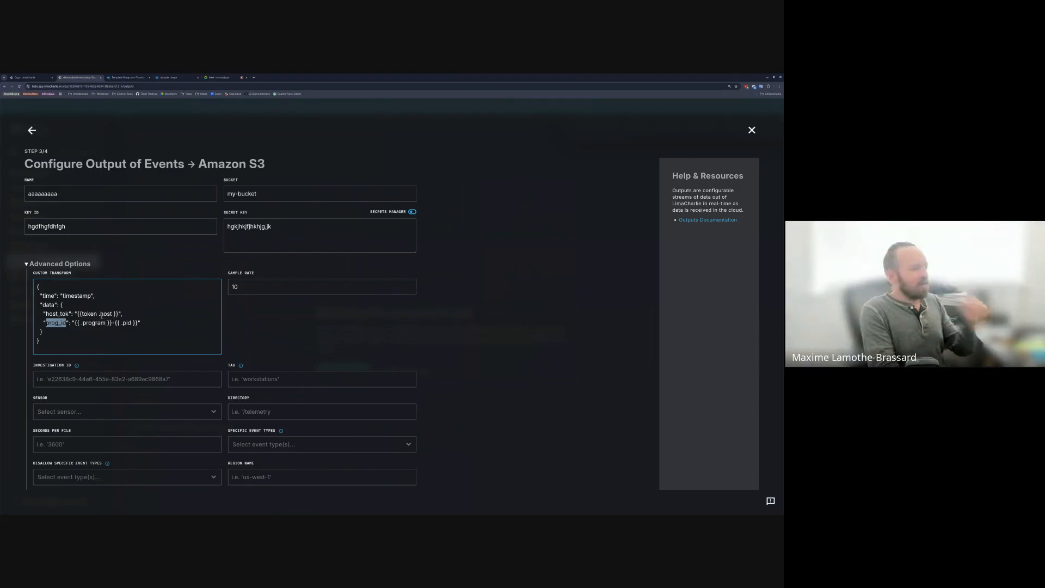
Enter 'webserver' as the tag under the S3 output's Advanced Options
{"action": "scroll", "coordinate": [266, 356], "scroll_direction": "down", "scroll_amount": 1}
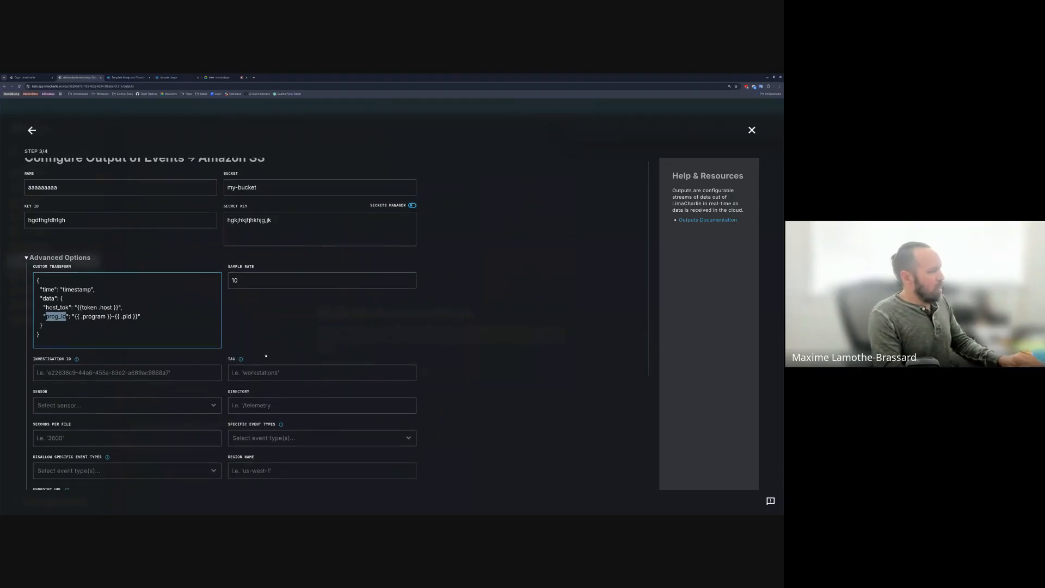
{"action": "scroll", "coordinate": [293, 349], "scroll_direction": "down", "scroll_amount": 1}
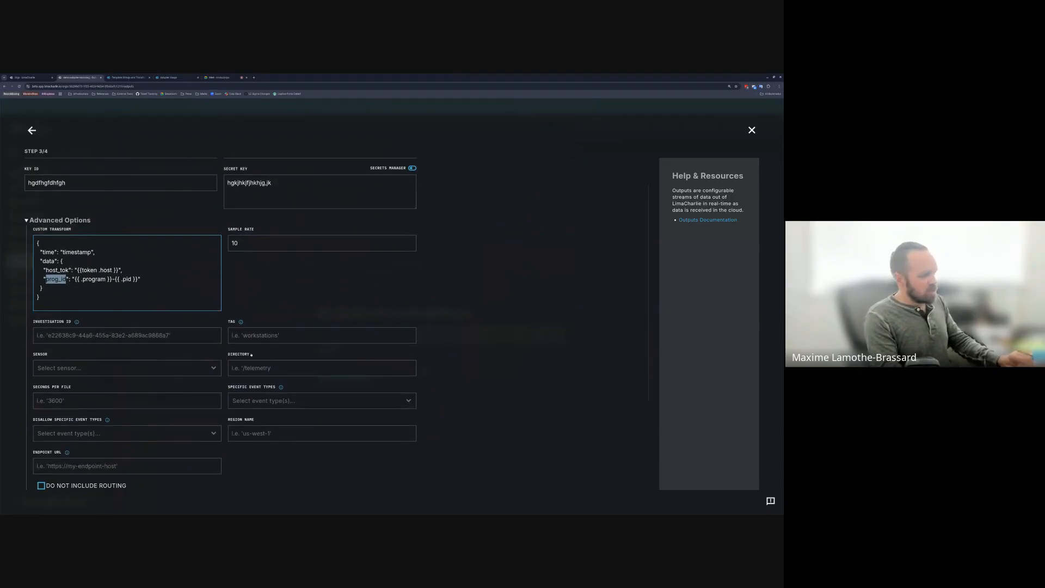
{"action": "left_click", "coordinate": [266, 335]}
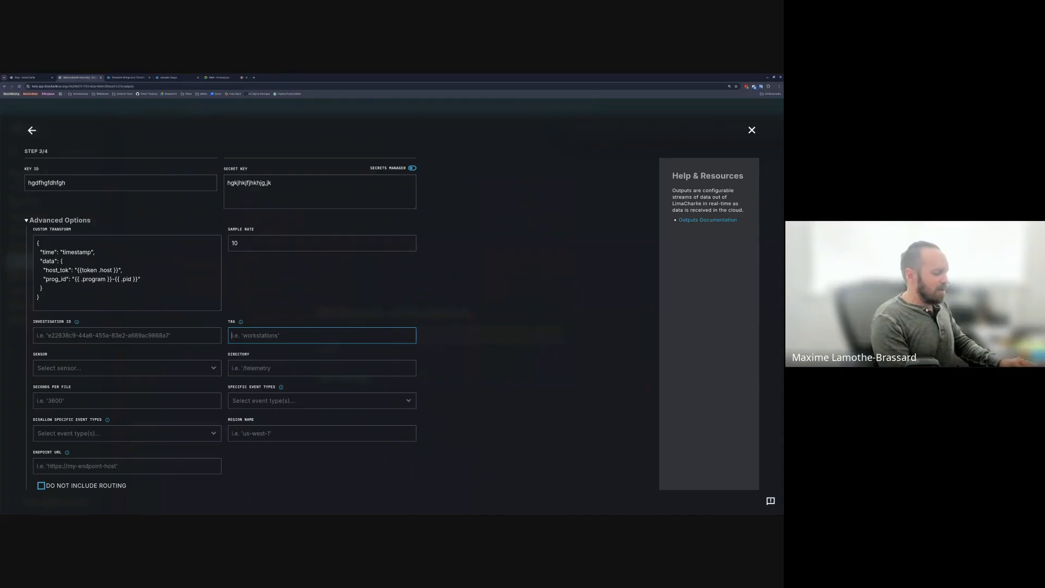
{"action": "type", "text": "webserver"}
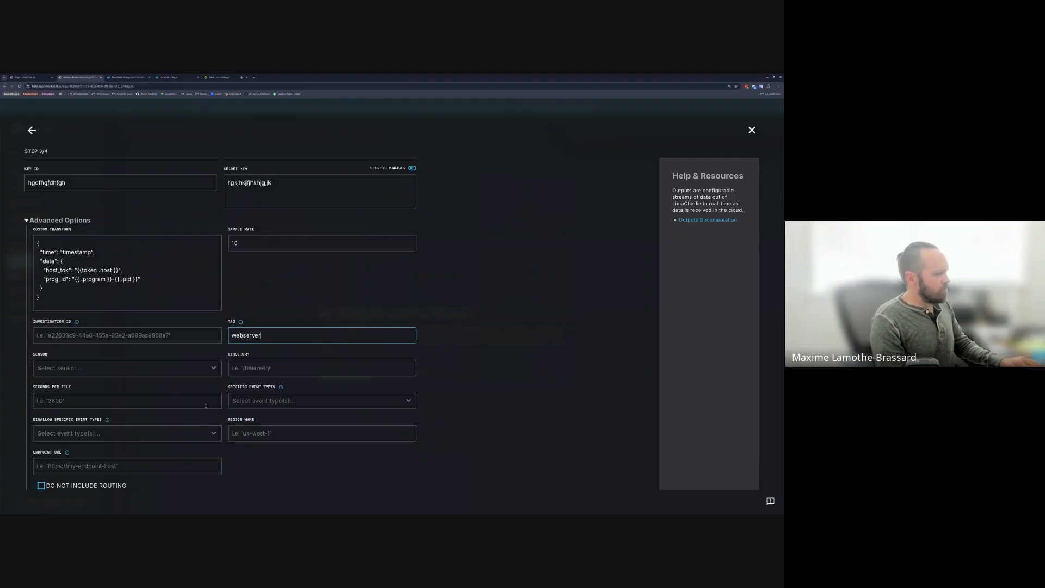
Browse the Specific Event Types choices without selecting any
{"action": "left_click", "coordinate": [255, 401]}
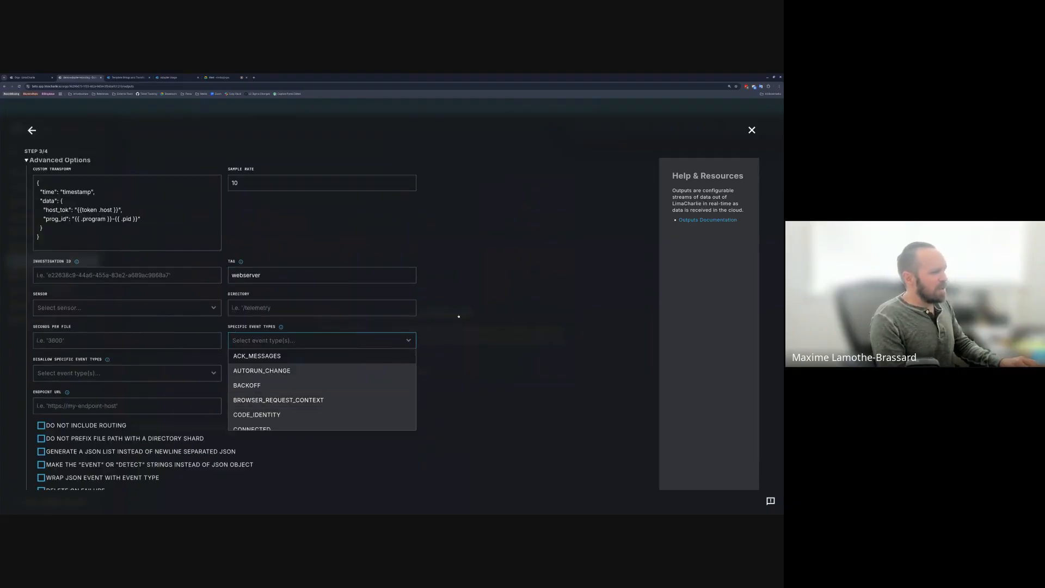
{"action": "left_click", "coordinate": [181, 320]}
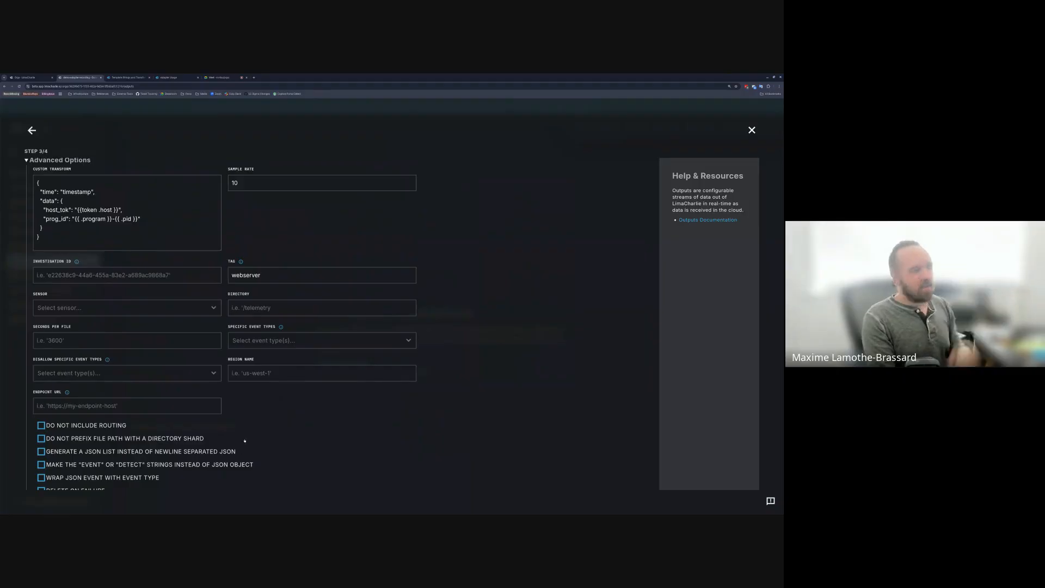
{"action": "scroll", "coordinate": [225, 442], "scroll_direction": "down", "scroll_amount": 3}
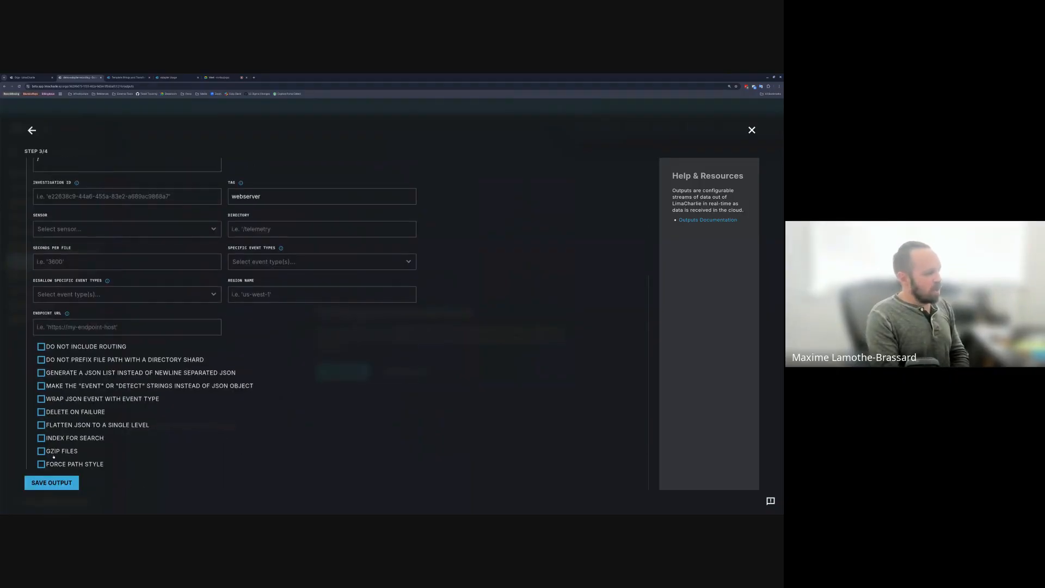
Save the S3 output aaaaaaaaa and finish the output setup
{"action": "left_click", "coordinate": [53, 483]}
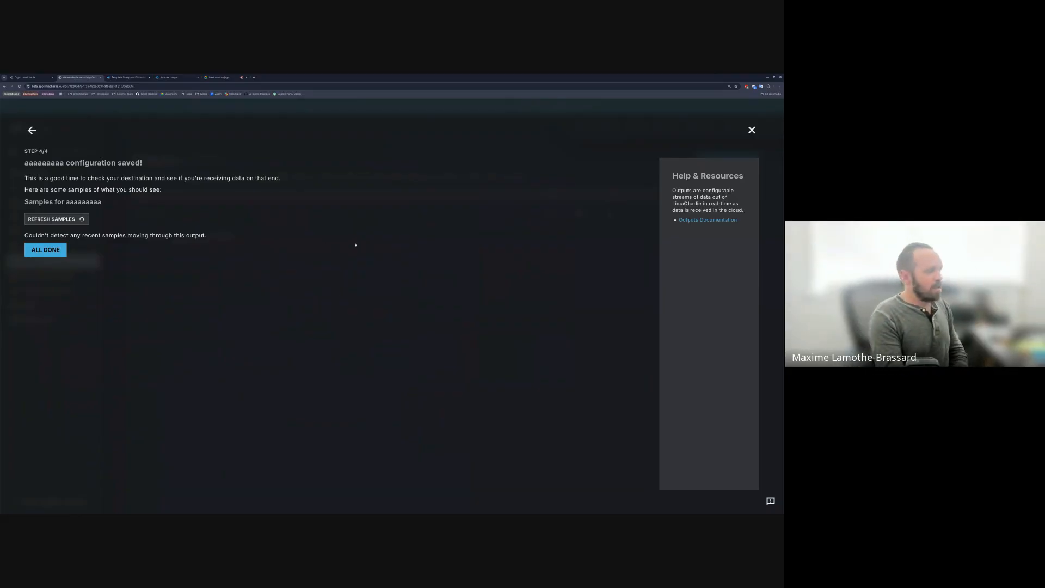
{"action": "left_click", "coordinate": [53, 254]}
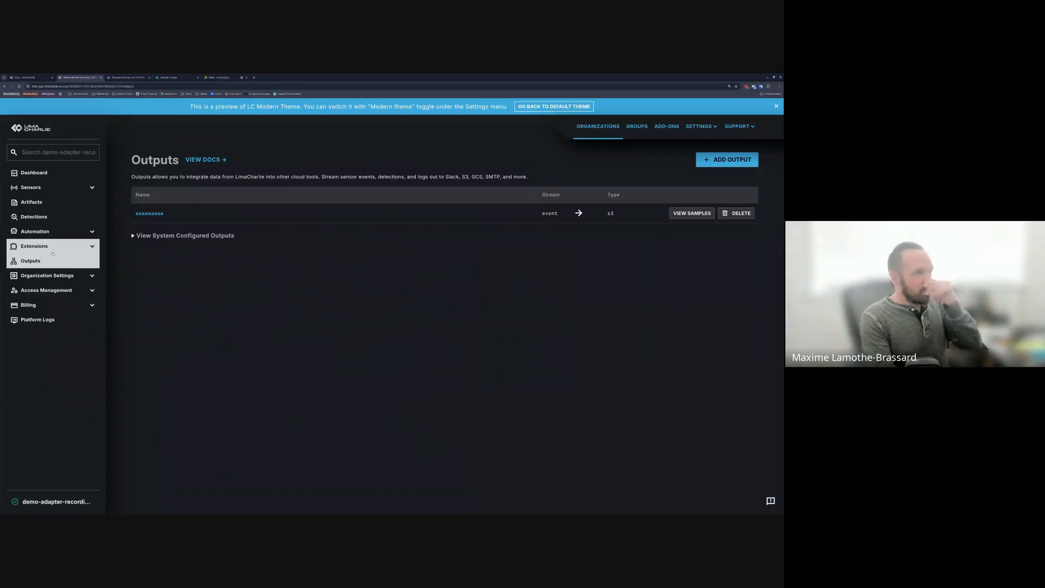
{"action": "left_click", "coordinate": [727, 160]}
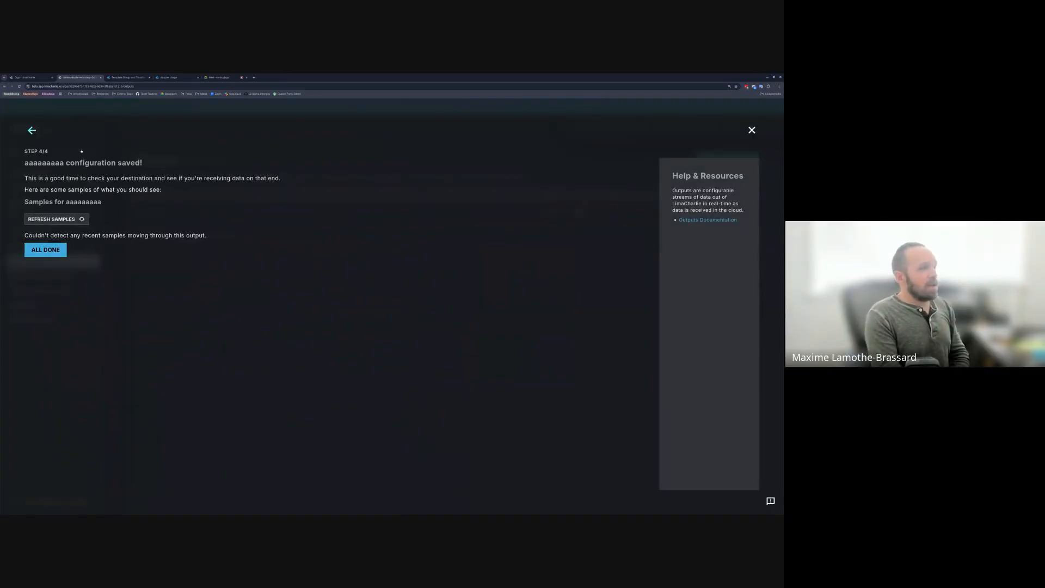
Close the reopened output wizard, confirm leaving, and reload the Outputs page
{"action": "left_click", "coordinate": [752, 130]}
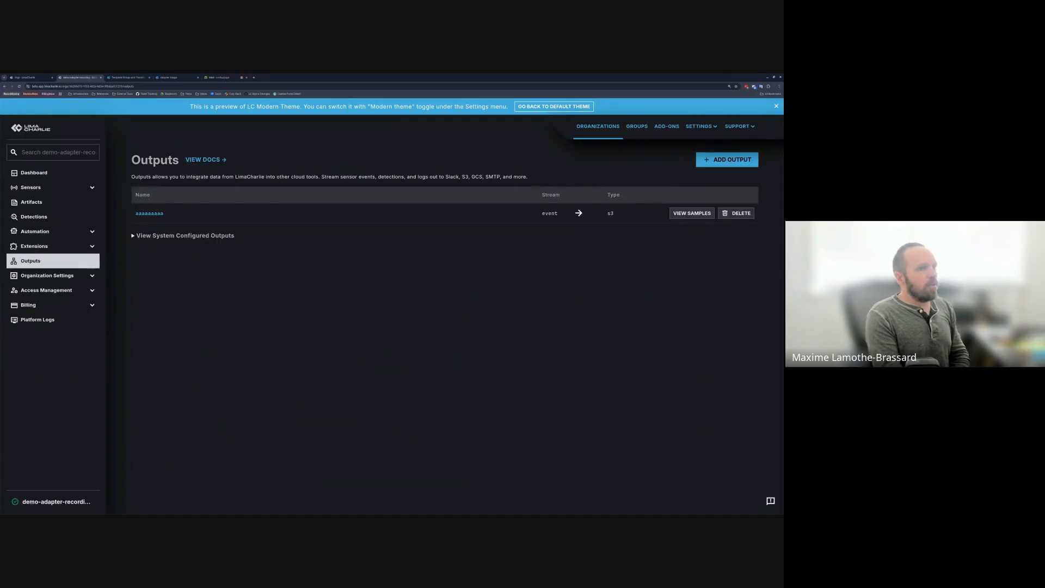
{"action": "left_click", "coordinate": [735, 165]}
{"action": "left_click", "coordinate": [752, 130]}
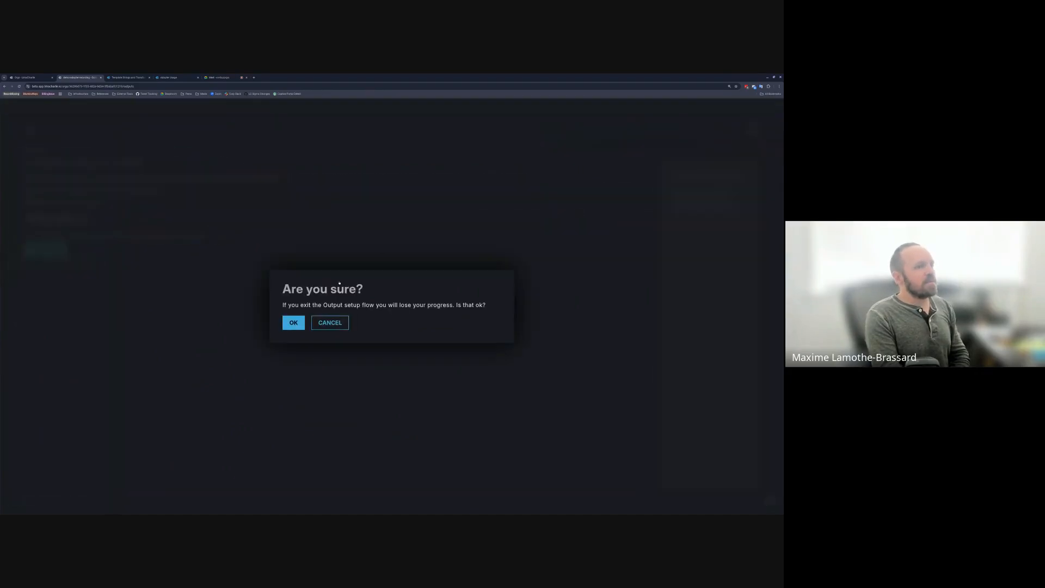
{"action": "left_click", "coordinate": [294, 323]}
{"action": "left_click", "coordinate": [739, 161]}
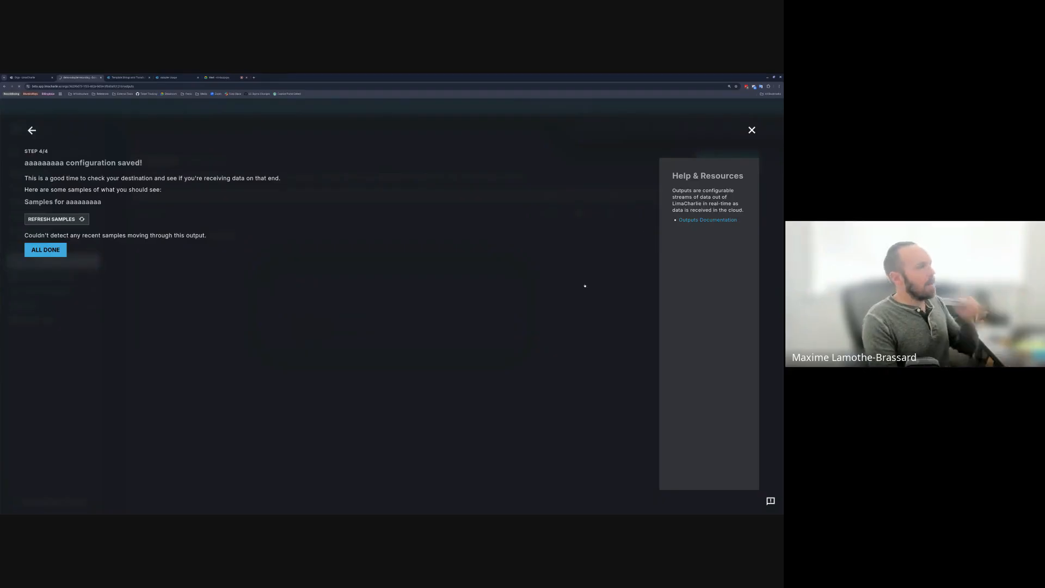
{"action": "key", "text": "ctrl+r"}
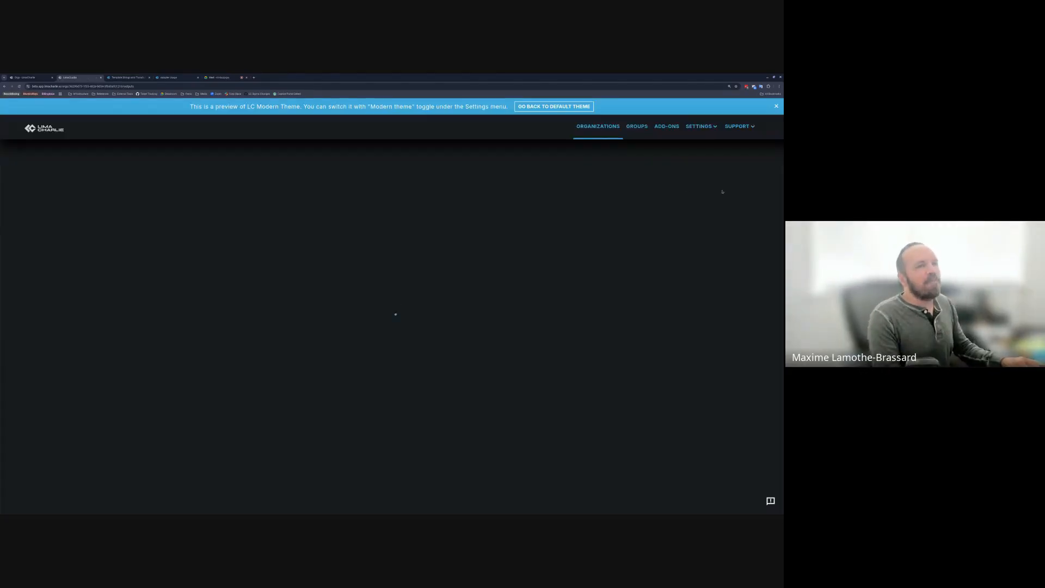
Start a Webhook (Bulk) events output named 'ddsfsd' with destination host 'dfsdf'
{"action": "left_click", "coordinate": [738, 160]}
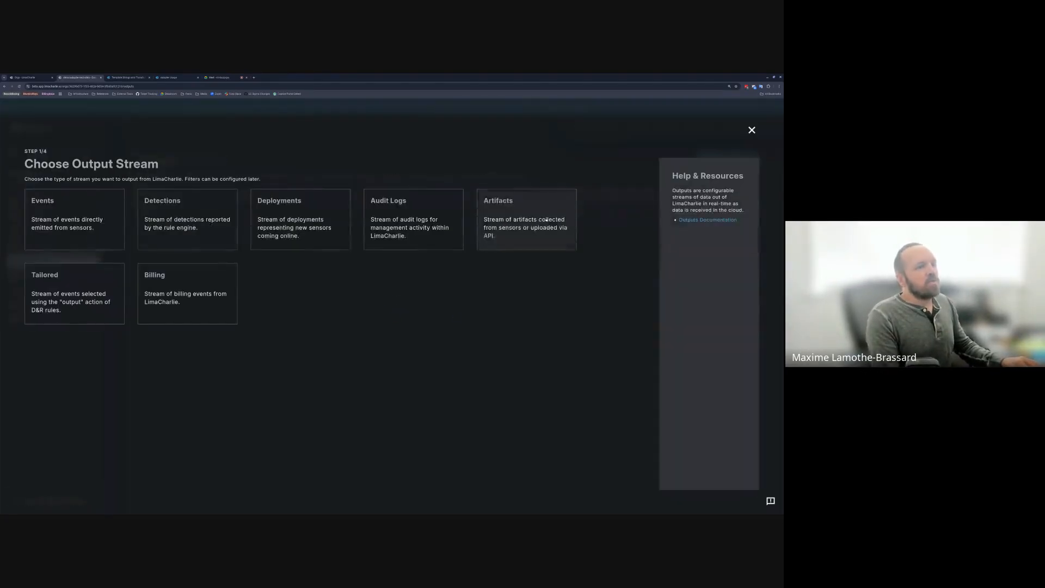
{"action": "left_click", "coordinate": [74, 221]}
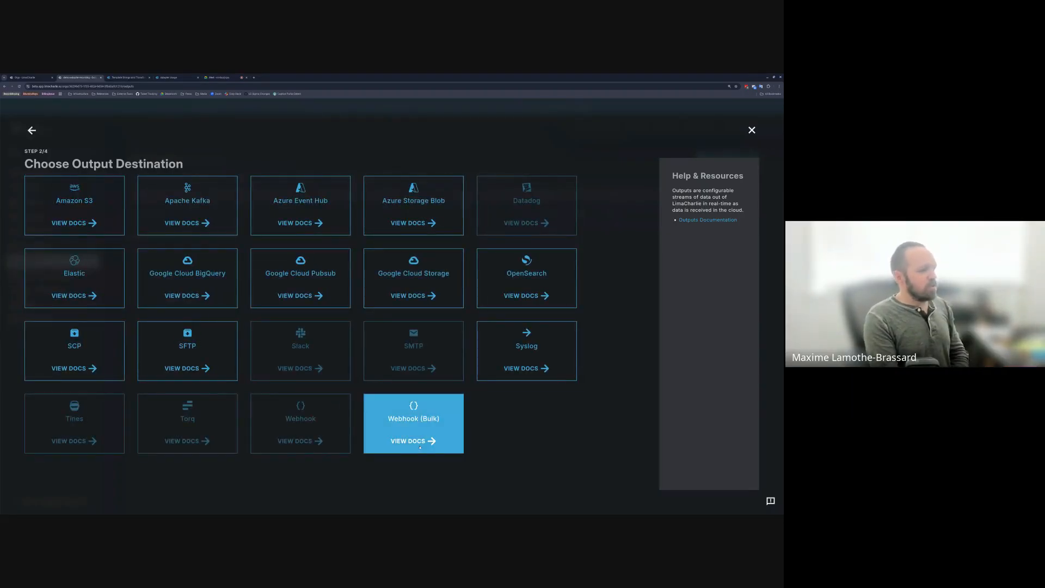
{"action": "left_click", "coordinate": [420, 447]}
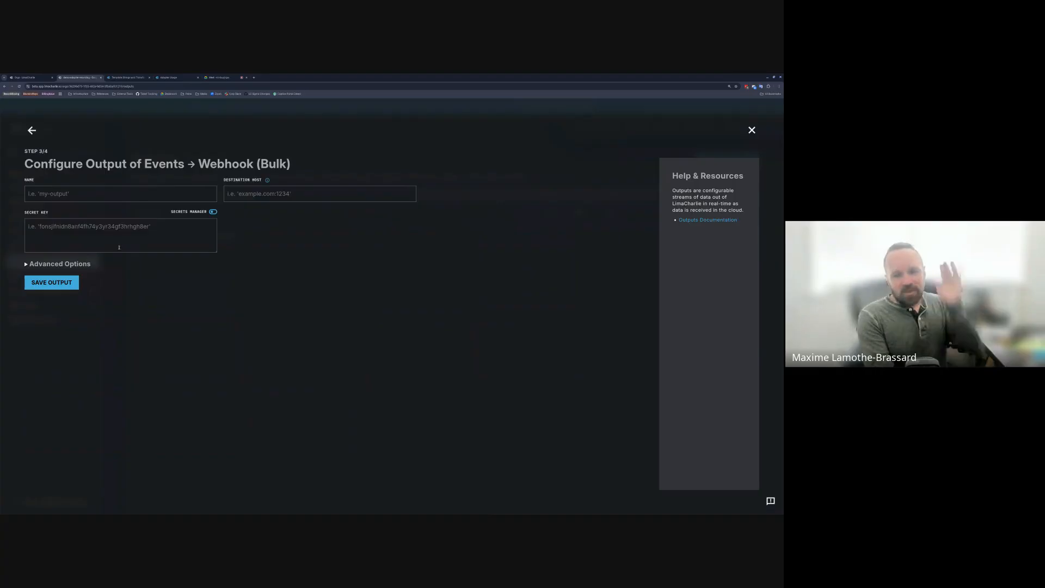
{"action": "left_click", "coordinate": [199, 194]}
{"action": "type", "text": "ddsf"}
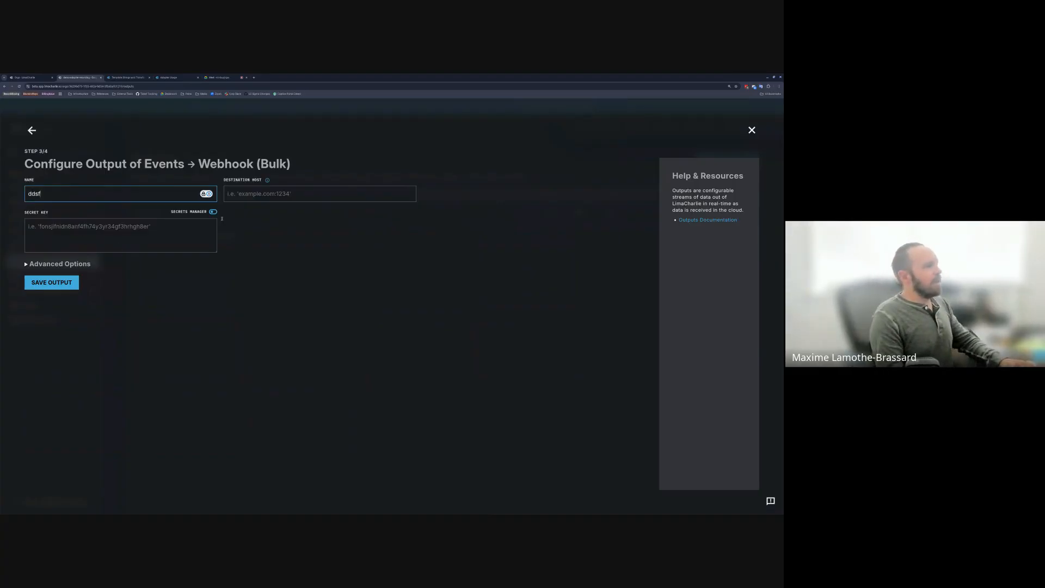
{"action": "type", "text": "sd"}
{"action": "left_click", "coordinate": [274, 195]}
{"action": "type", "text": "dfsdf"}
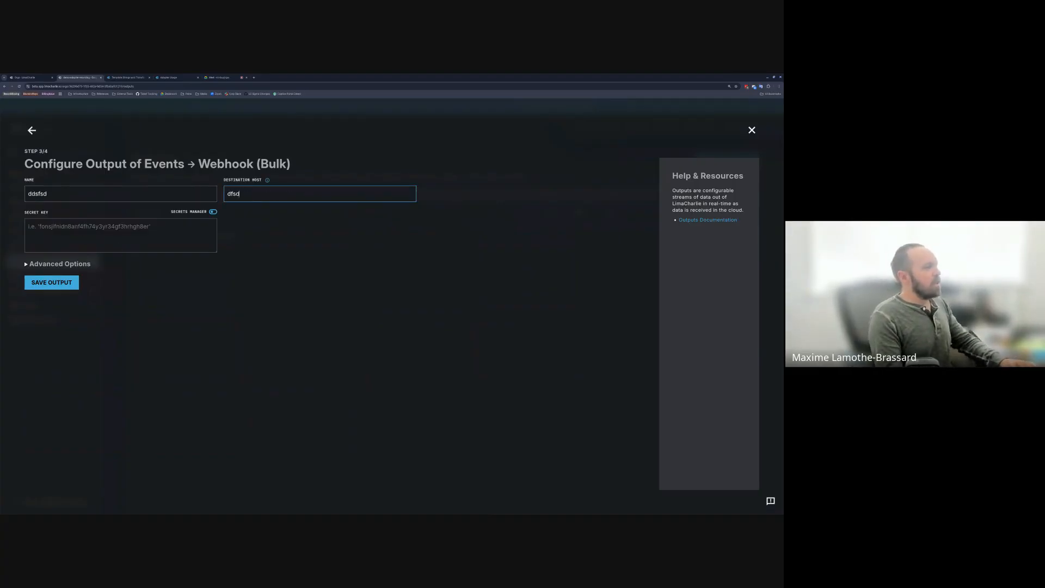
Look over the webhook's Advanced Options, then discard the unsaved output
{"action": "left_click", "coordinate": [41, 259]}
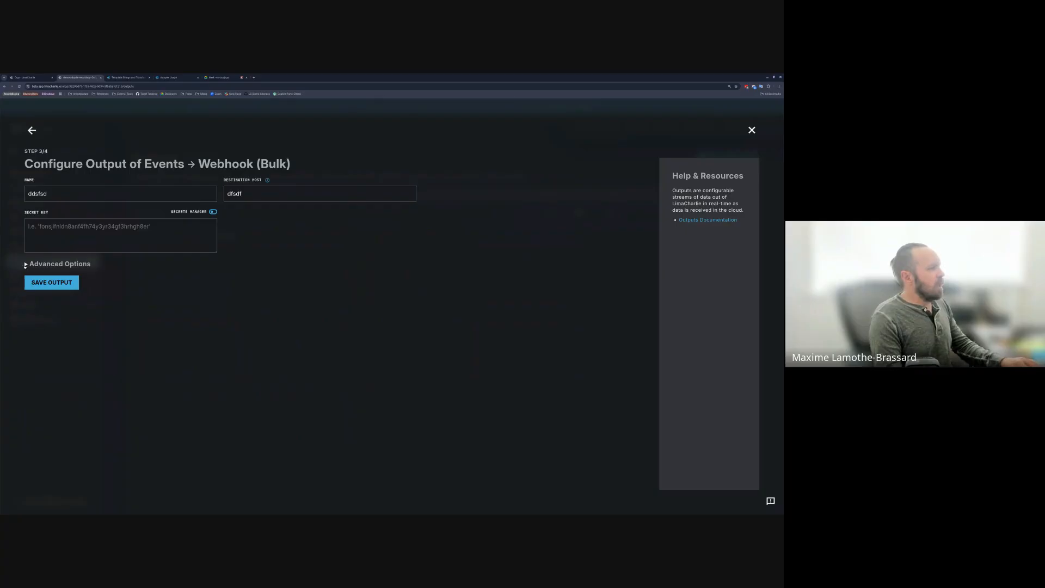
{"action": "scroll", "coordinate": [39, 171], "scroll_direction": "down", "scroll_amount": 2}
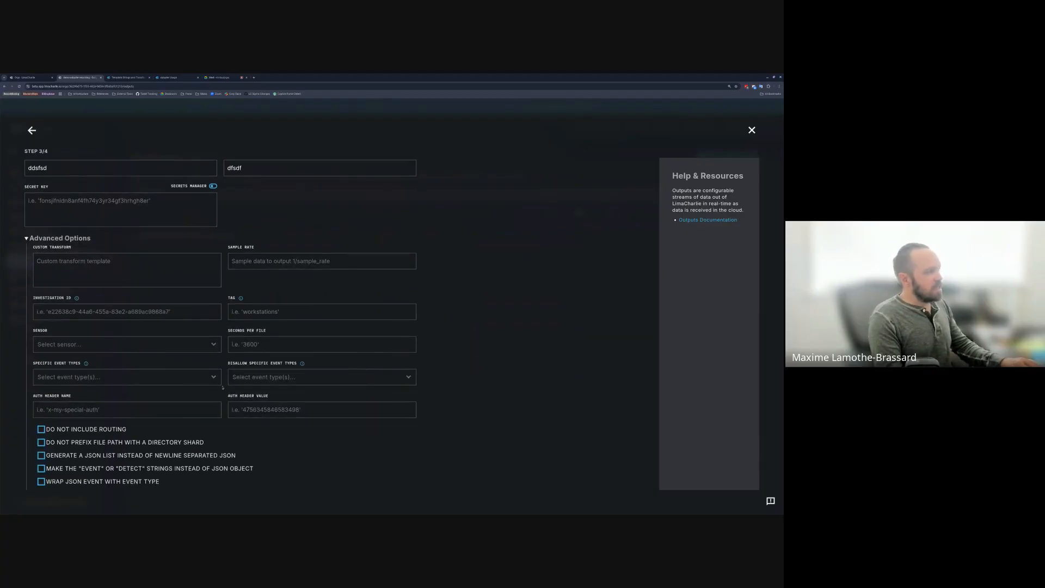
{"action": "key", "text": "Escape"}
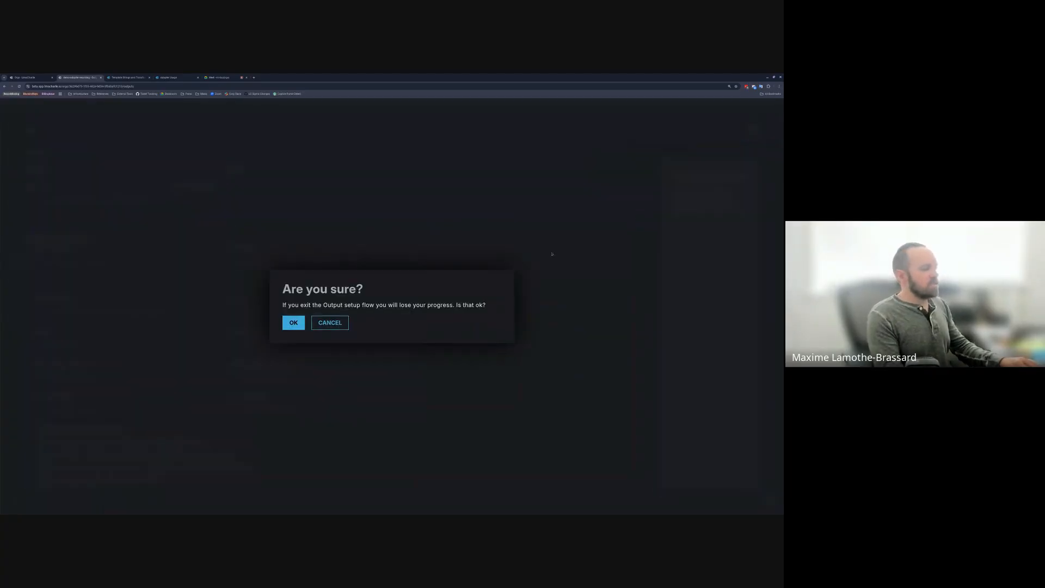
{"action": "left_click", "coordinate": [294, 322]}
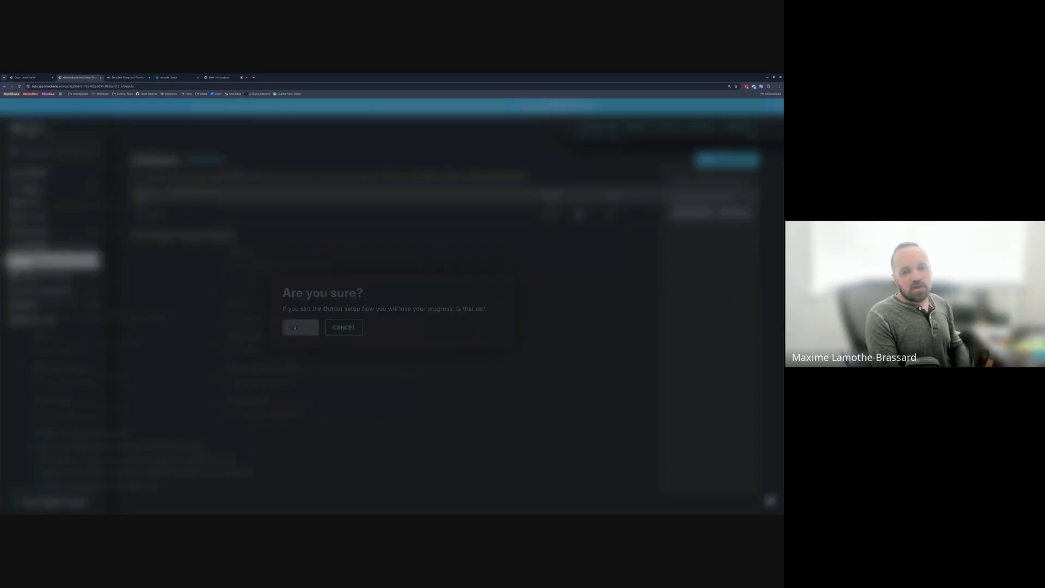